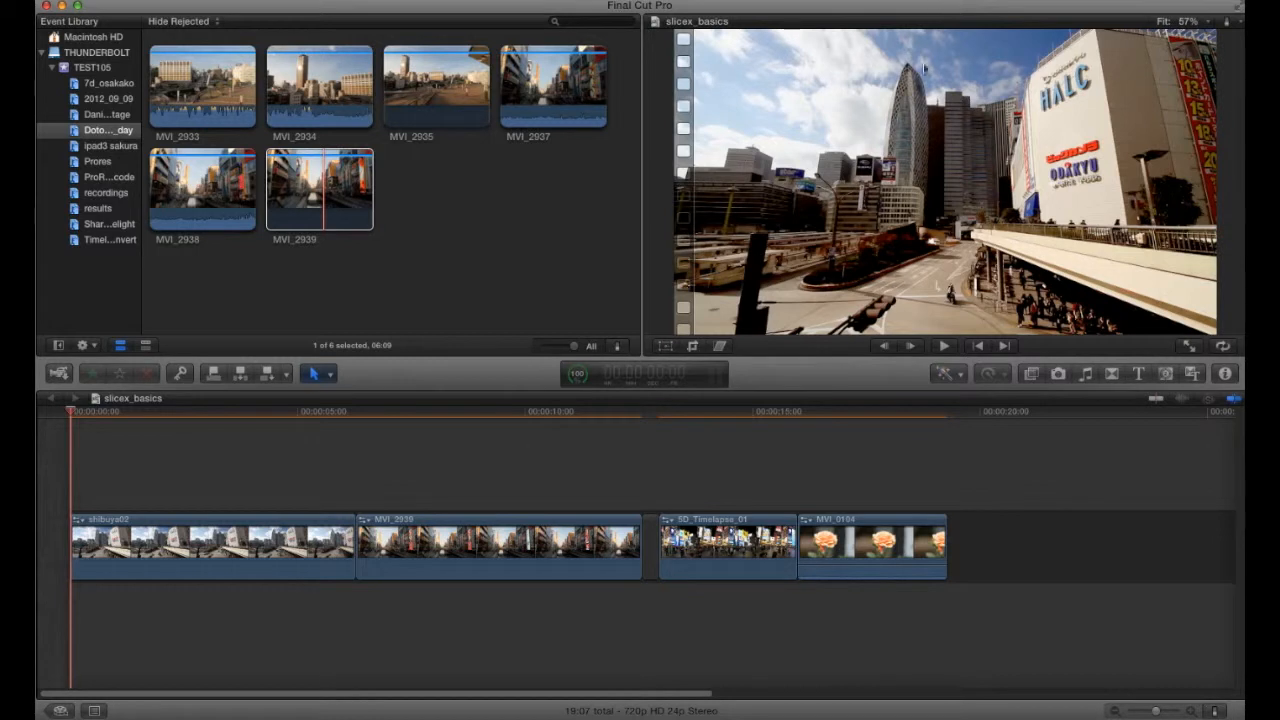
- Apply the C2 SliceX Shape Mask Layer effect to the MVI_2939 clip in the timeline
{"action": "left_click", "coordinate": [1031, 374]}
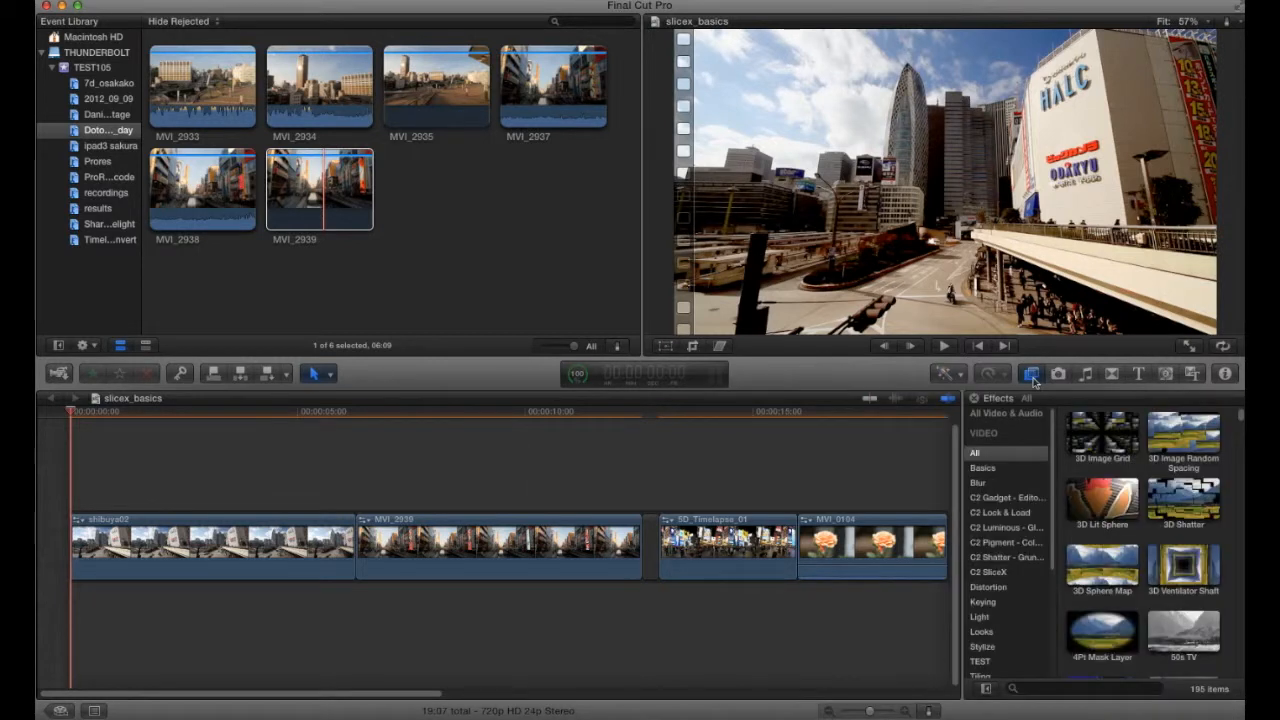
{"action": "left_click", "coordinate": [990, 572]}
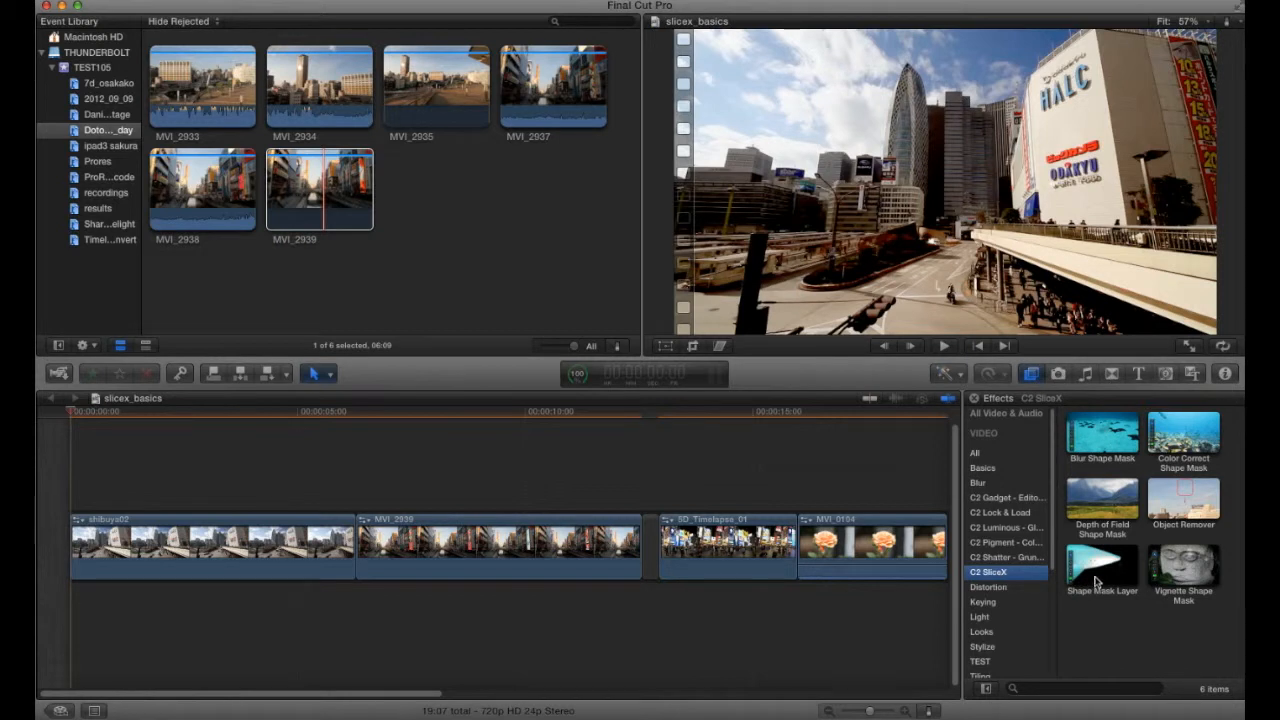
{"action": "left_click", "coordinate": [551, 552]}
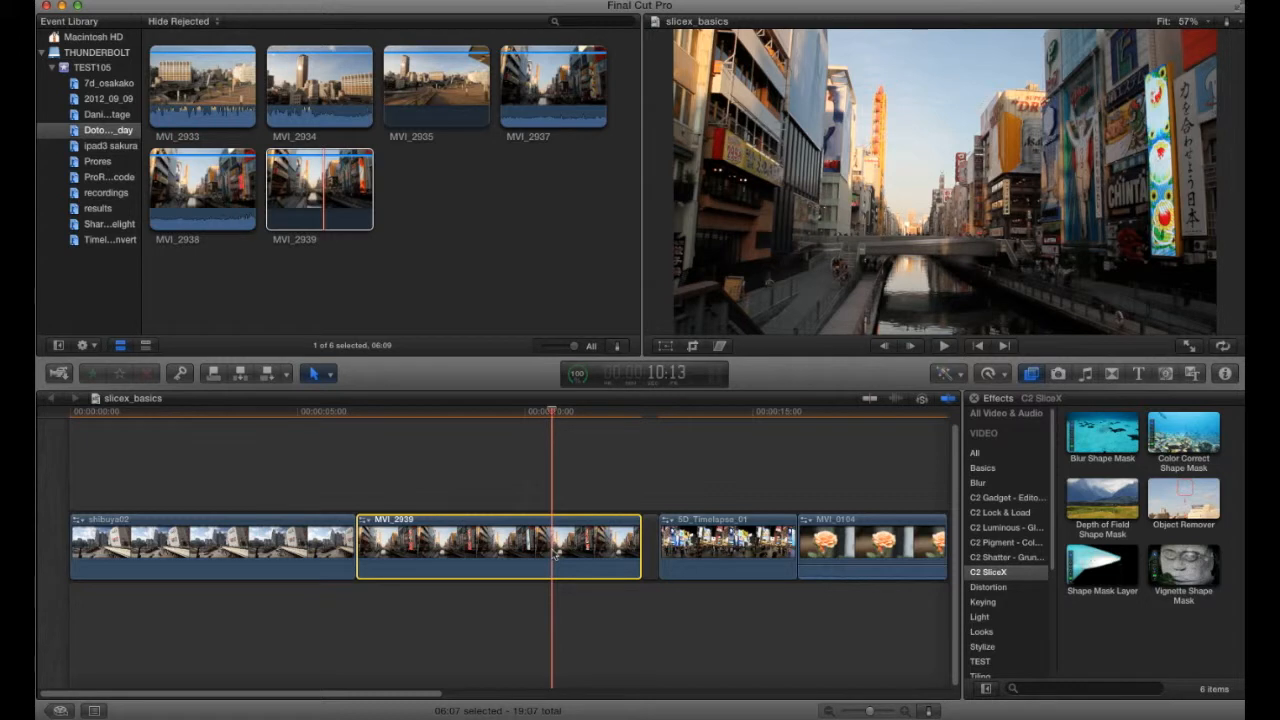
{"action": "left_click", "coordinate": [1105, 572]}
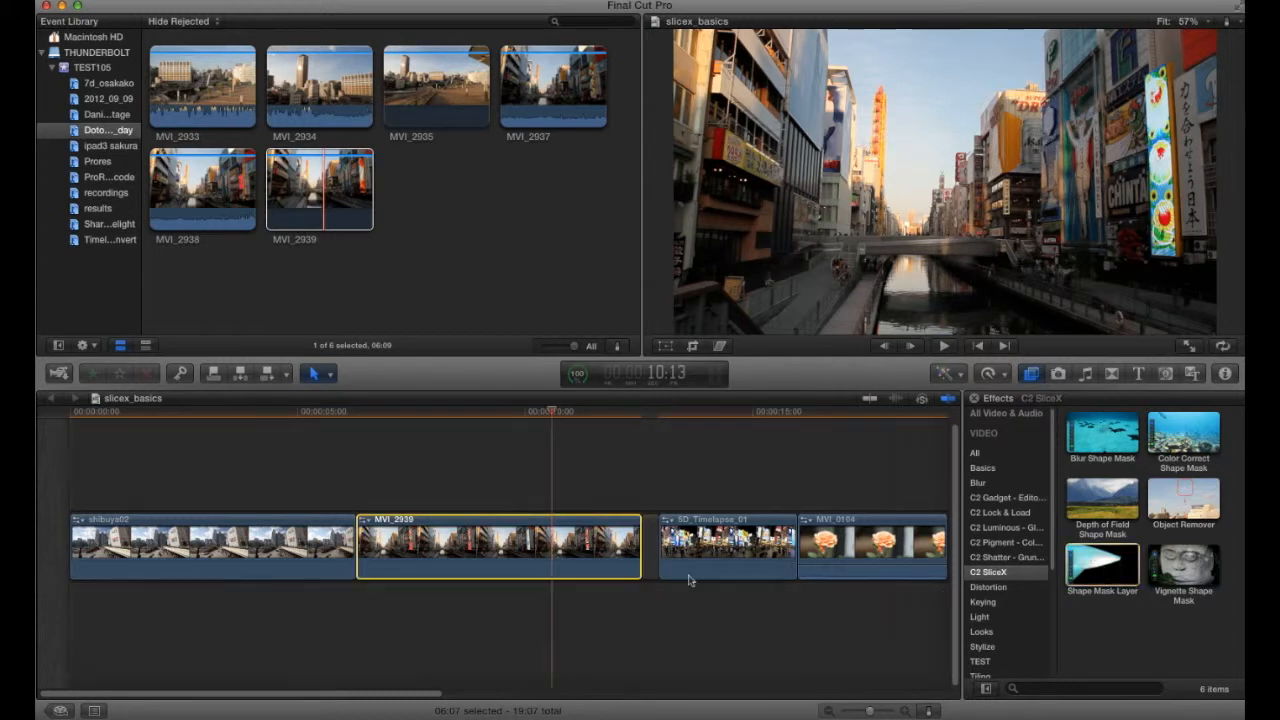
{"action": "left_click_drag", "start_coordinate": [689, 580], "coordinate": [571, 550]}
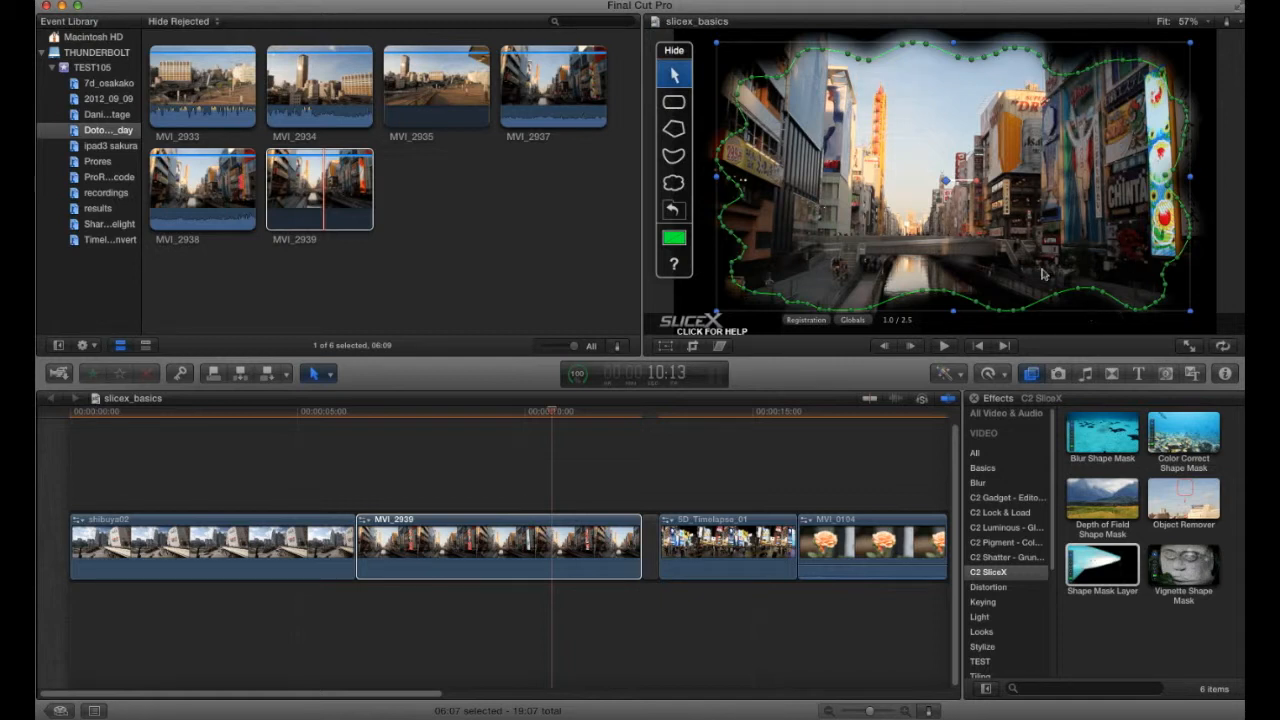
- Draw a rounded-rectangle mask covering most of the frame and adjust its edge handle
{"action": "mouse_move", "coordinate": [681, 53]}
{"action": "left_mouse_down"}
{"action": "mouse_move", "coordinate": [856, 57]}
{"action": "mouse_move", "coordinate": [684, 62]}
{"action": "left_mouse_up"}
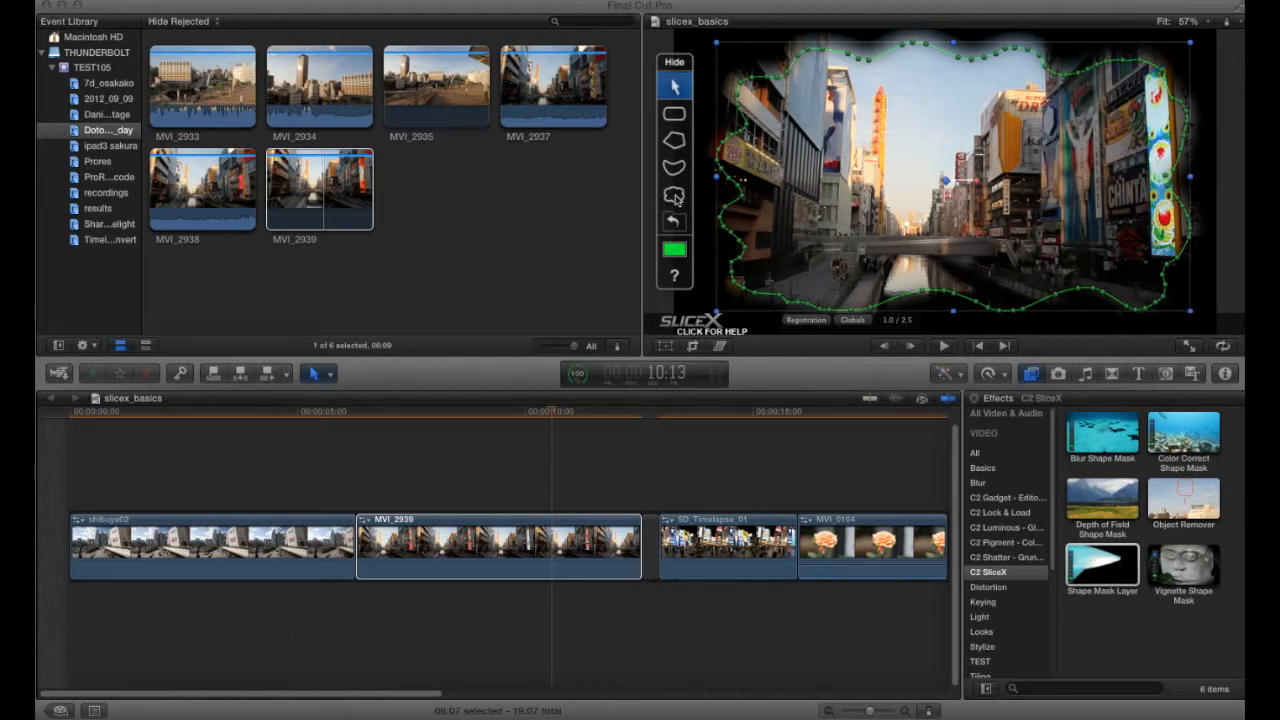
{"action": "left_click", "coordinate": [675, 118]}
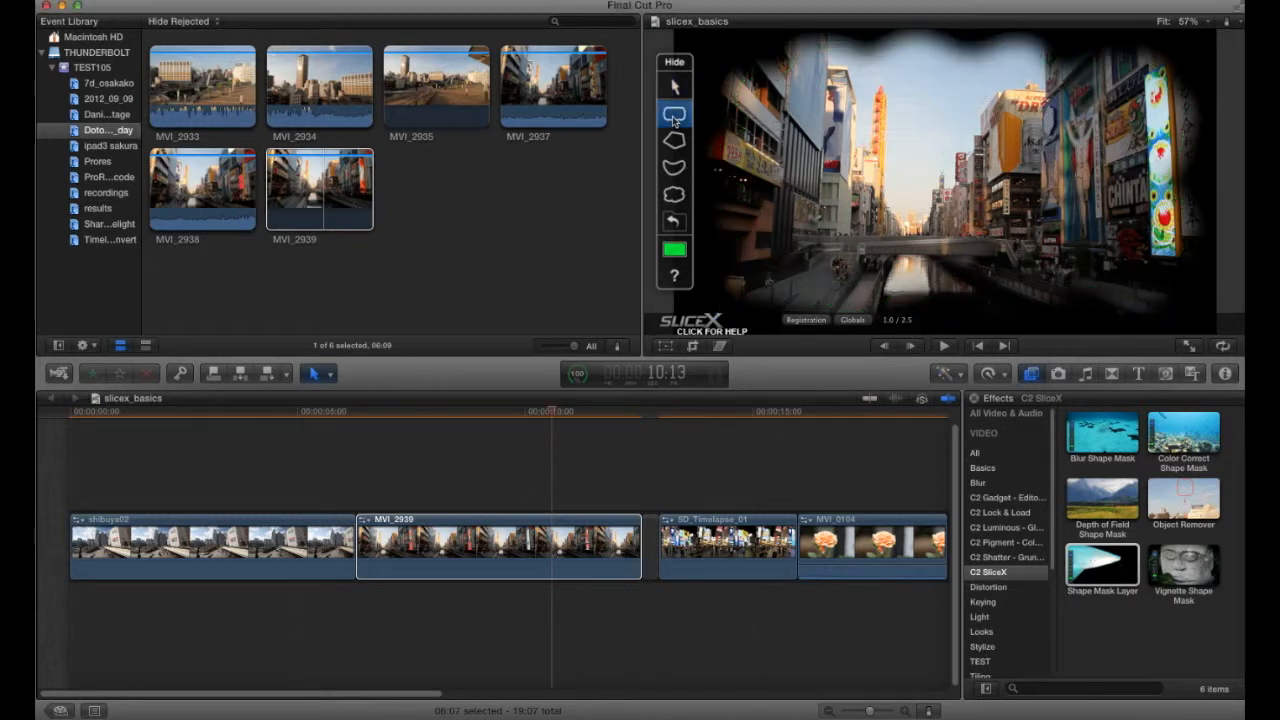
{"action": "left_click_drag", "start_coordinate": [742, 78], "coordinate": [1058, 251]}
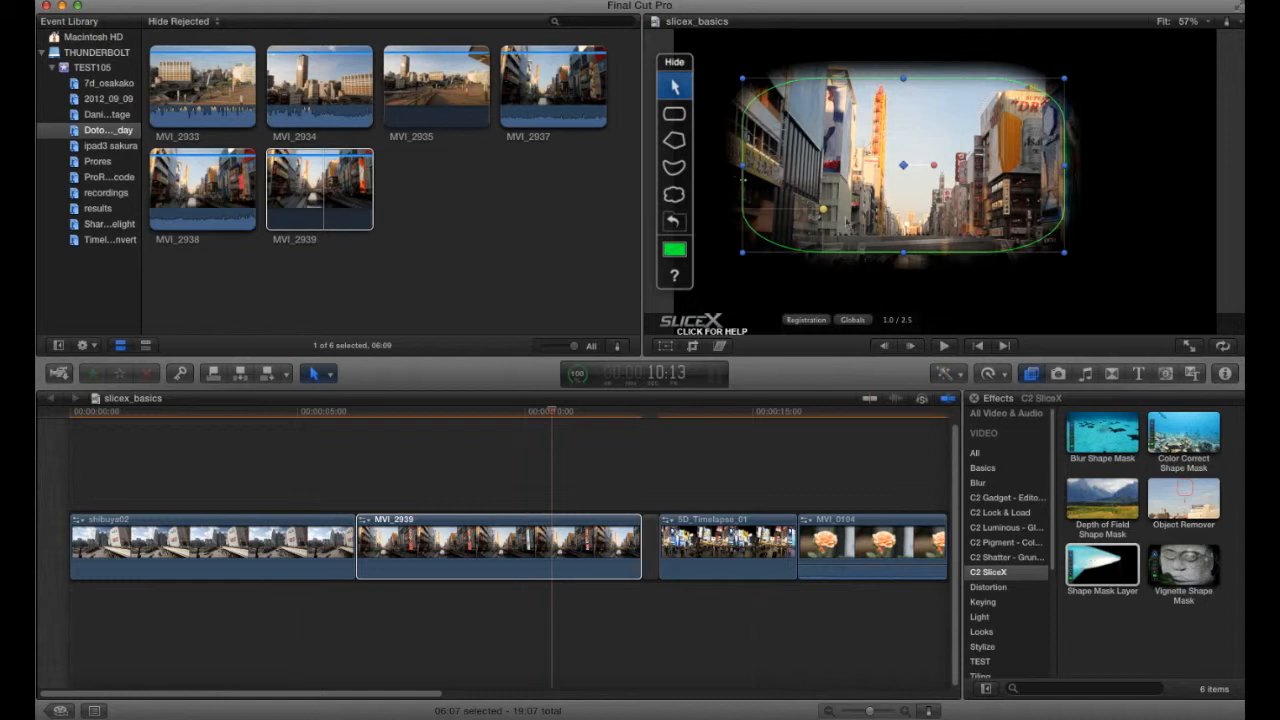
{"action": "mouse_move", "coordinate": [822, 214]}
{"action": "left_mouse_down"}
{"action": "mouse_move", "coordinate": [826, 186]}
{"action": "mouse_move", "coordinate": [800, 215]}
{"action": "mouse_move", "coordinate": [811, 212]}
{"action": "left_mouse_up"}
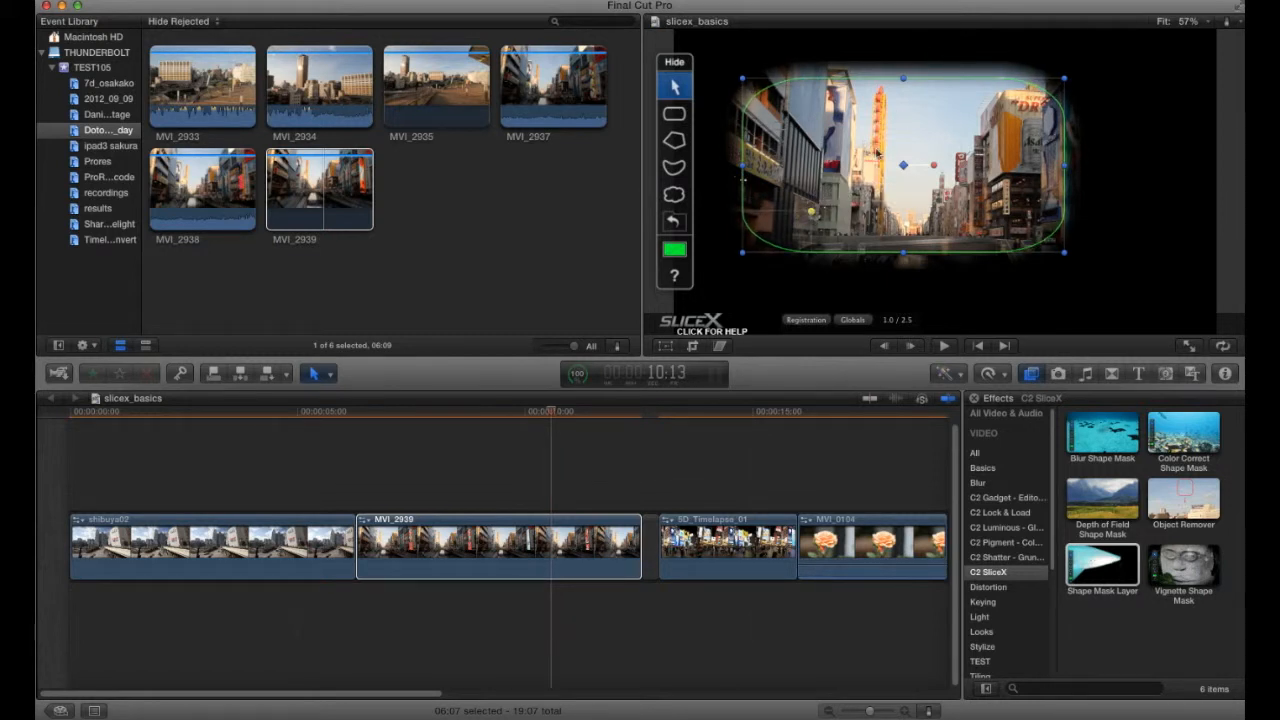
- Trace a polygon mask around the sky between the buildings with the Polygon tool, closing the shape
{"action": "left_click", "coordinate": [675, 142]}
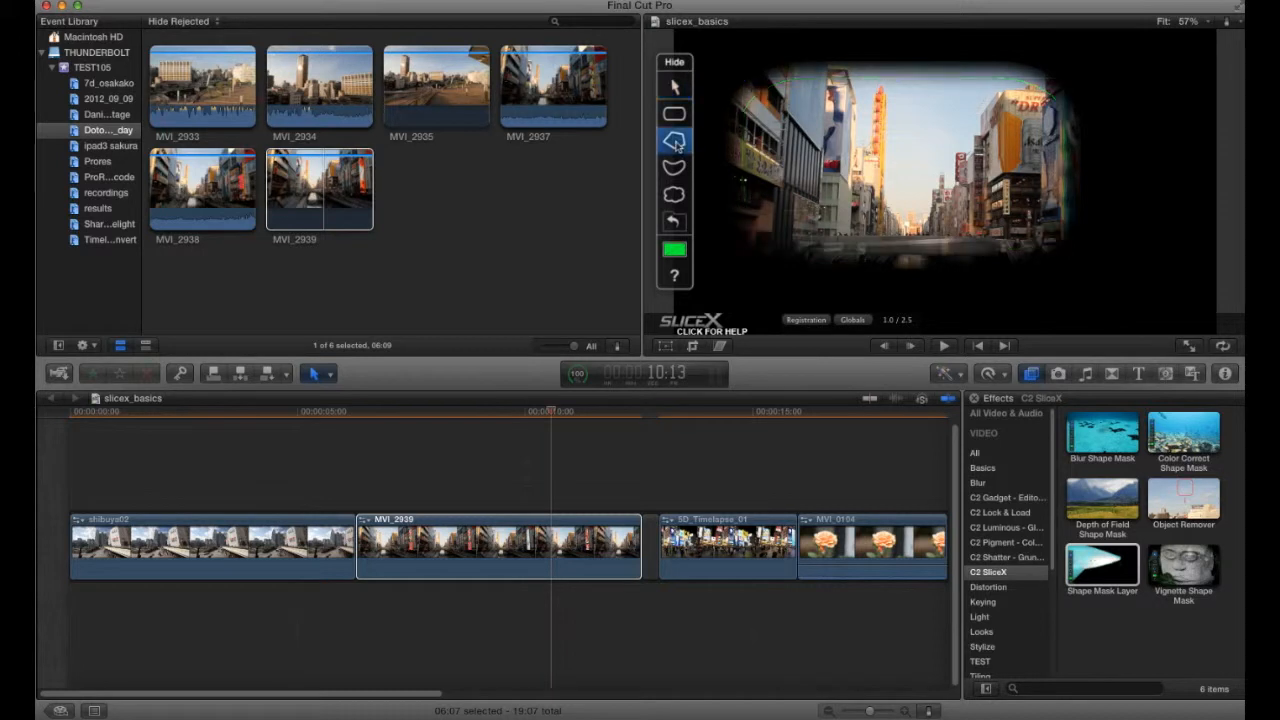
{"action": "left_click", "coordinate": [806, 60]}
{"action": "left_click", "coordinate": [852, 71]}
{"action": "left_click", "coordinate": [853, 172]}
{"action": "left_click", "coordinate": [872, 152]}
{"action": "left_click", "coordinate": [873, 91]}
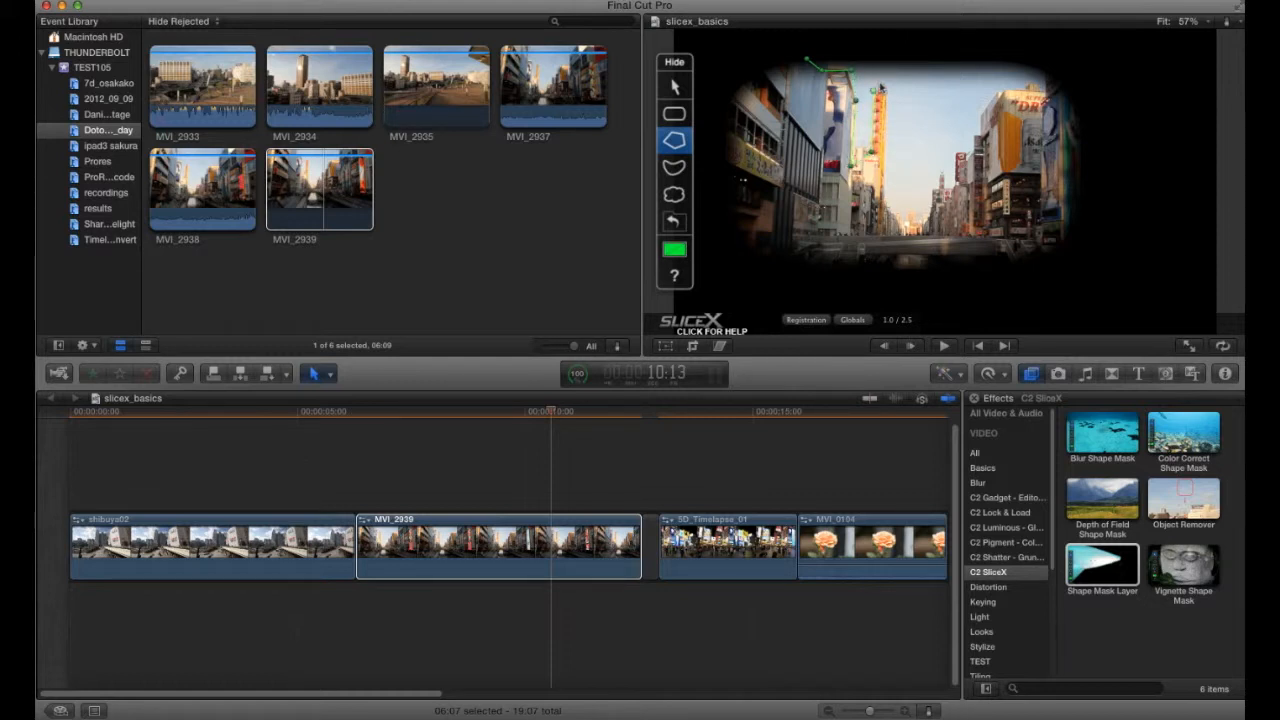
{"action": "left_click", "coordinate": [883, 82]}
{"action": "left_click", "coordinate": [887, 94]}
{"action": "left_click", "coordinate": [885, 156]}
{"action": "left_click", "coordinate": [888, 199]}
{"action": "left_click", "coordinate": [902, 212]}
{"action": "left_click", "coordinate": [936, 178]}
{"action": "left_click", "coordinate": [995, 91]}
{"action": "double_click", "coordinate": [1040, 76]}
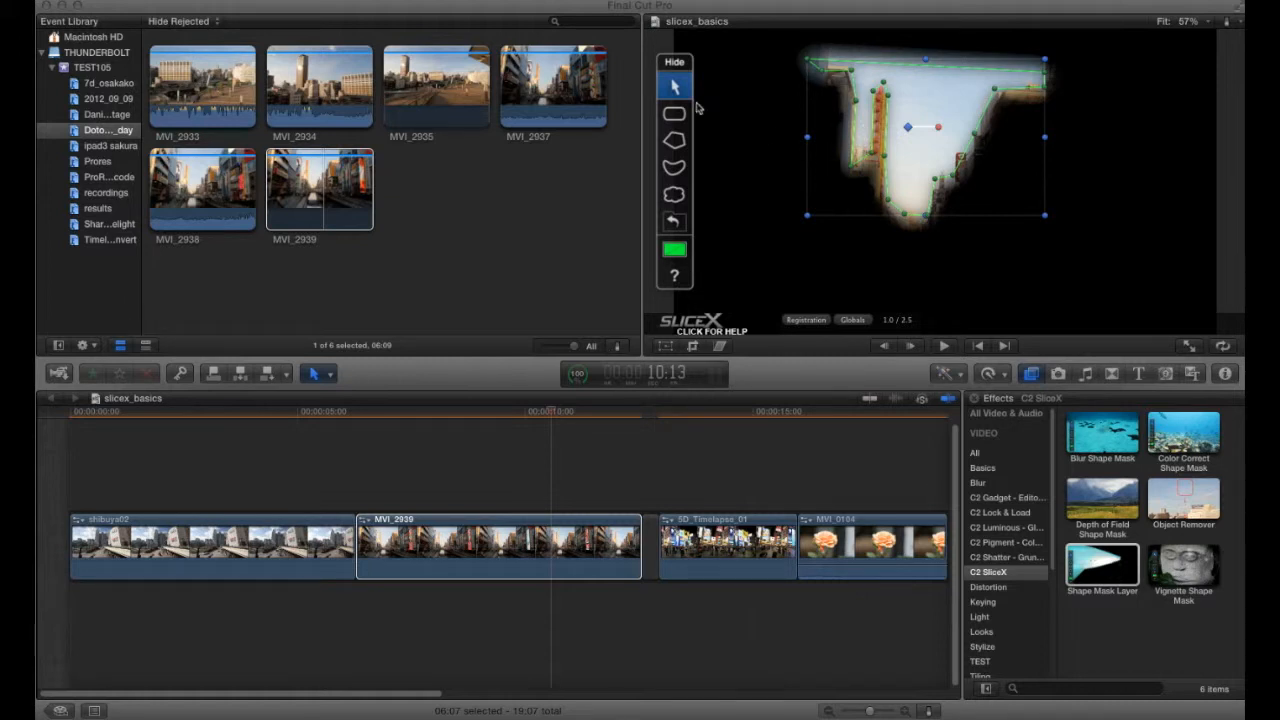
- Drag the polygon mask's top corner points up to the top edge of the frame
{"action": "left_click", "coordinate": [1043, 74]}
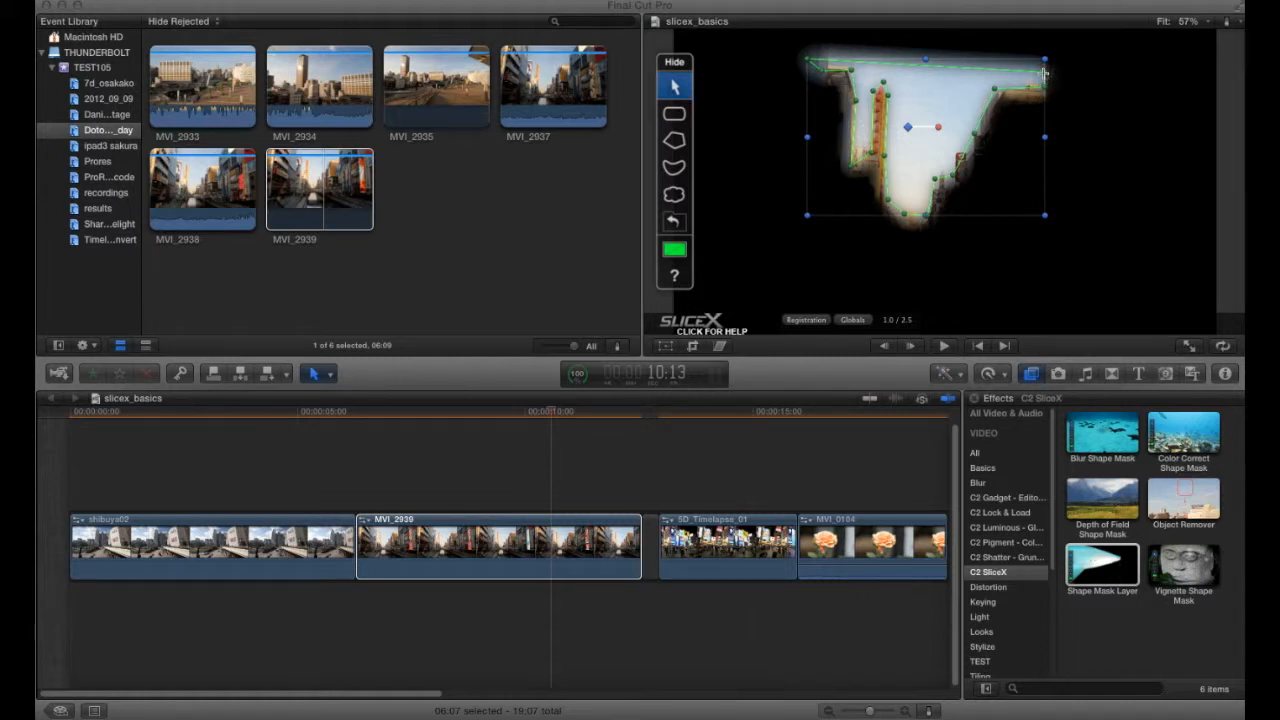
{"action": "left_click_drag", "start_coordinate": [1043, 73], "coordinate": [1047, 56]}
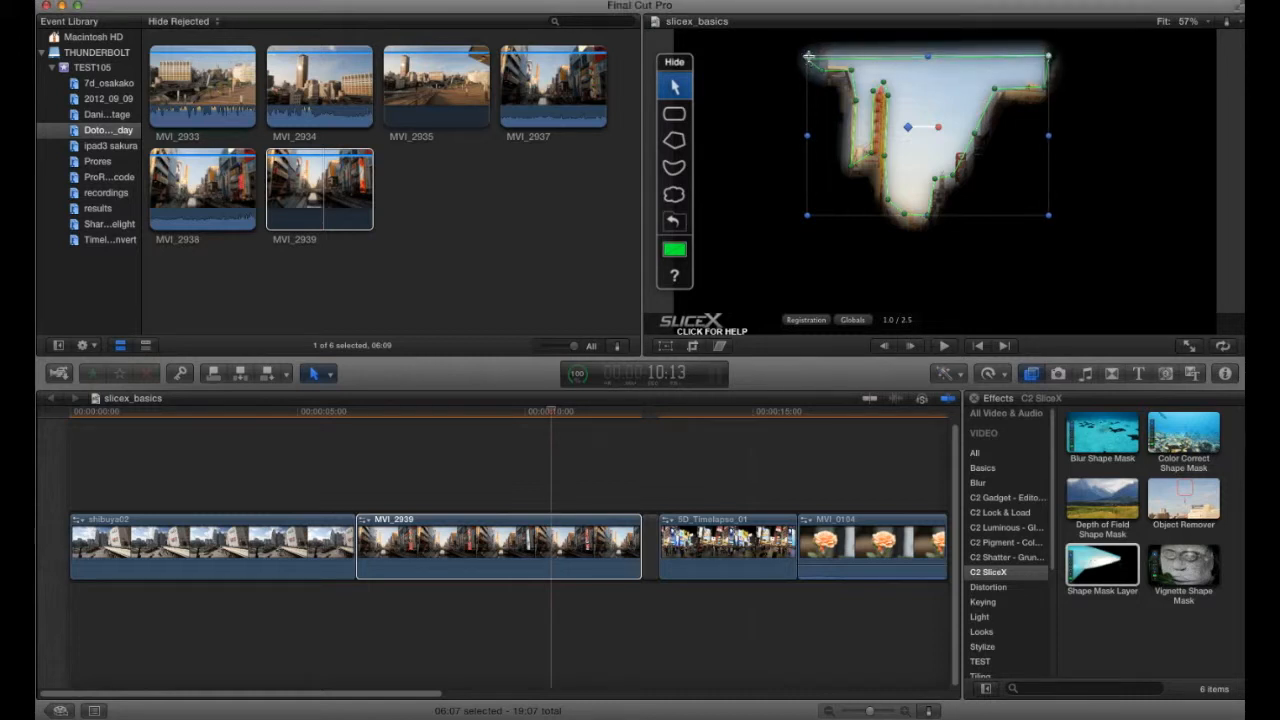
{"action": "left_click_drag", "start_coordinate": [809, 57], "coordinate": [825, 39]}
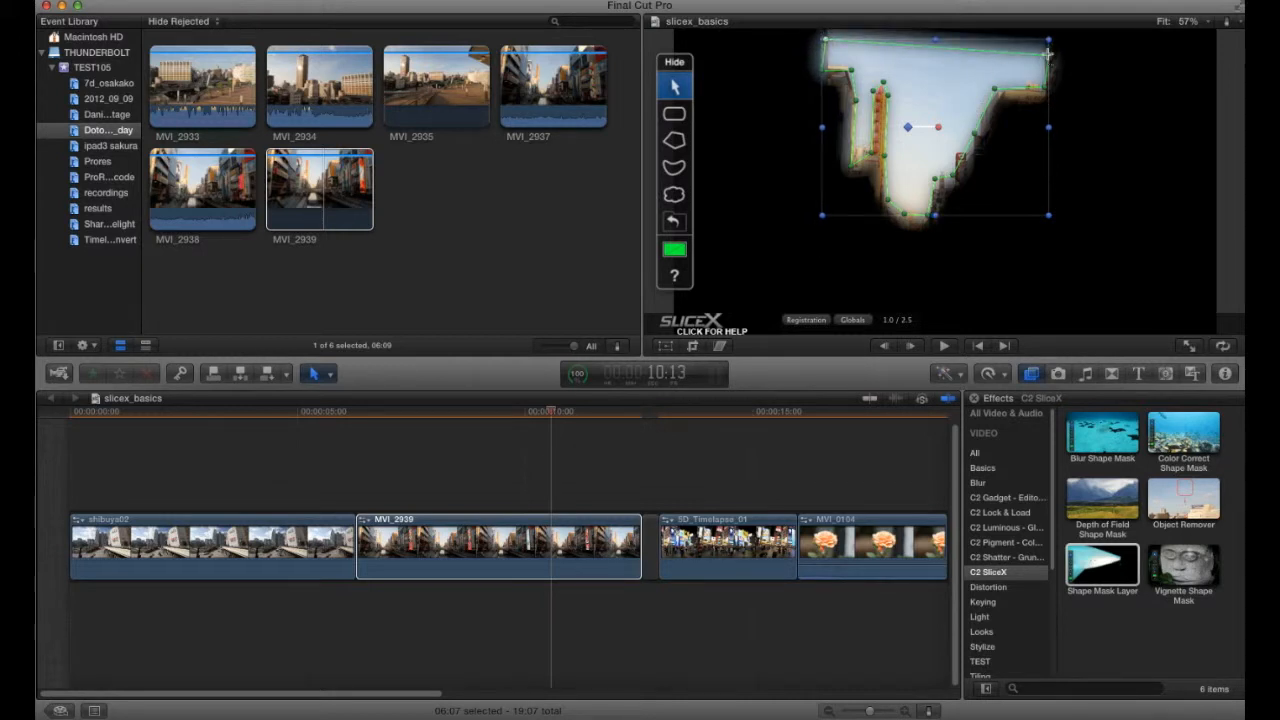
{"action": "left_click_drag", "start_coordinate": [1048, 55], "coordinate": [1045, 40]}
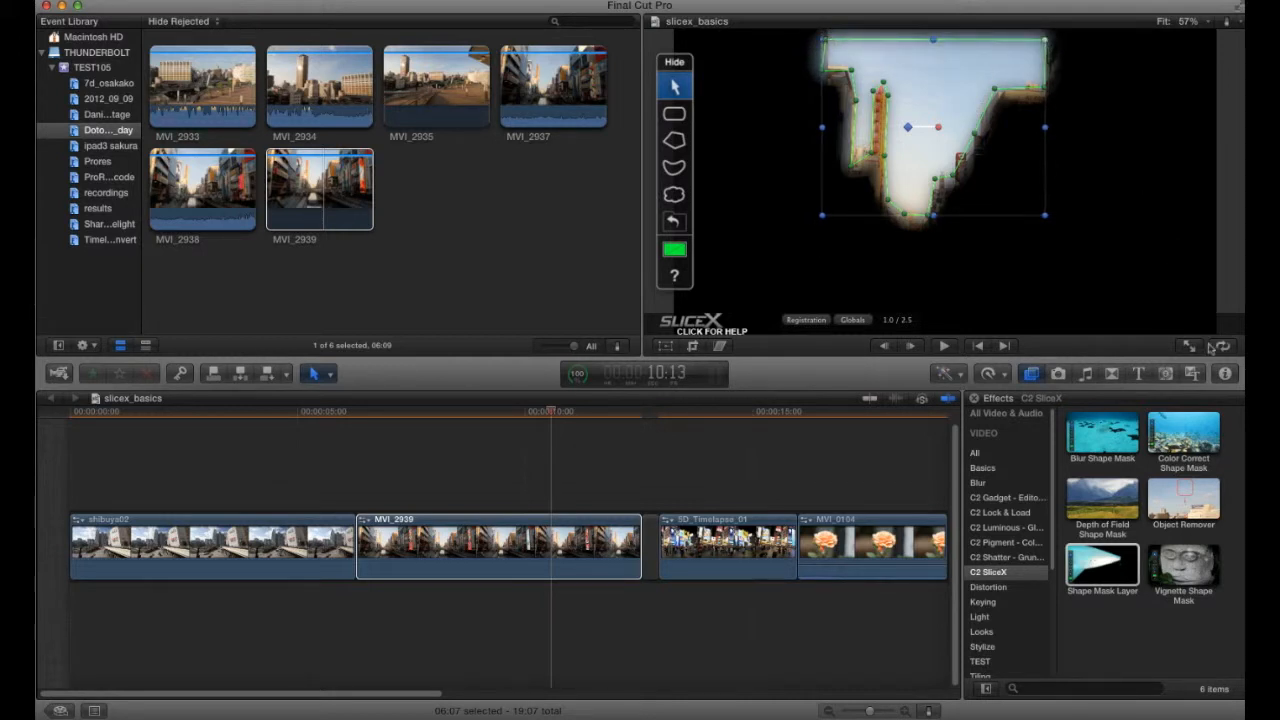
- Open the inspector and turn on Invert Shape for the Shape Mask Layer
{"action": "left_click", "coordinate": [1227, 375]}
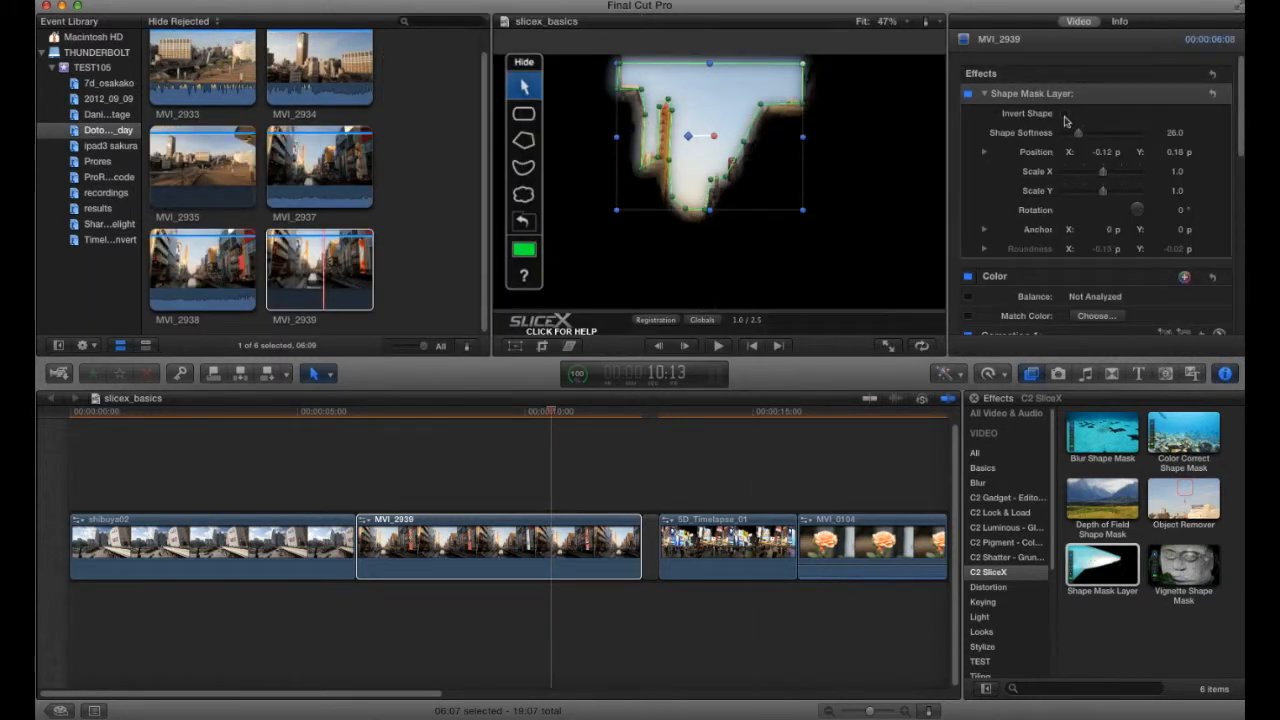
{"action": "left_click", "coordinate": [1065, 115]}
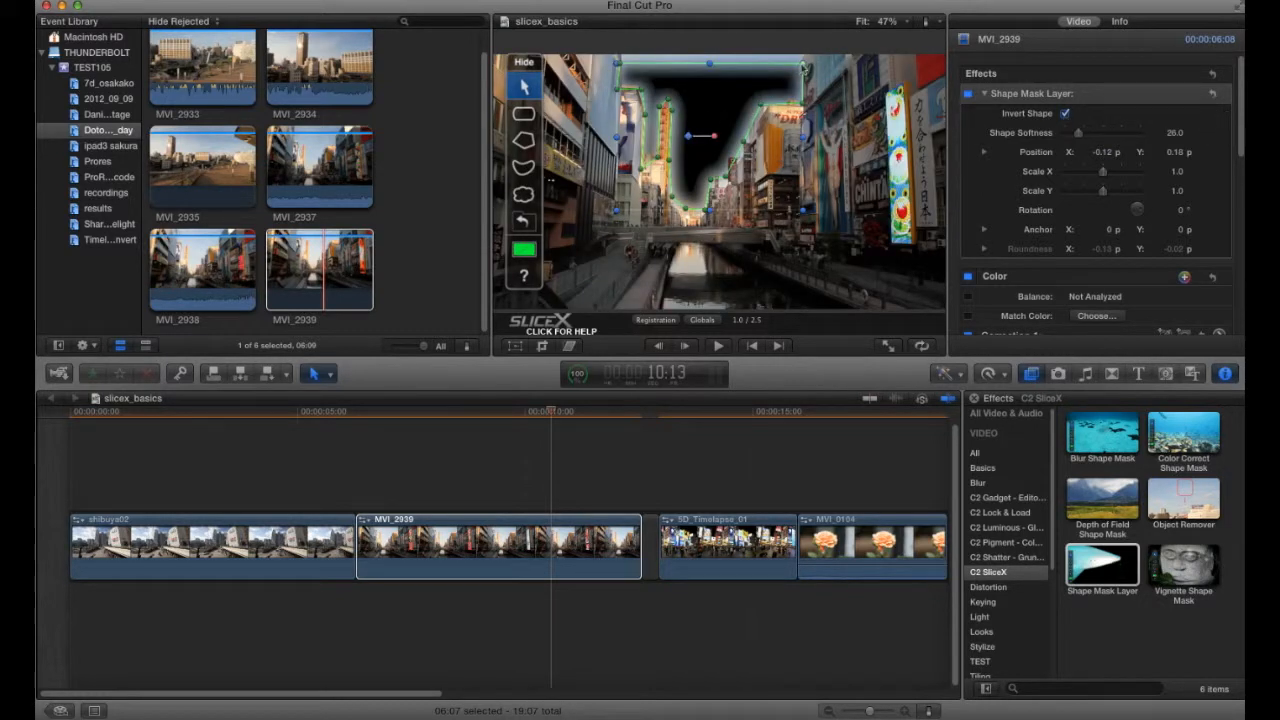
- Raise the mask's top corners to the frame edge and lower Shape Softness to 7.0
{"action": "left_click_drag", "start_coordinate": [802, 58], "coordinate": [803, 53]}
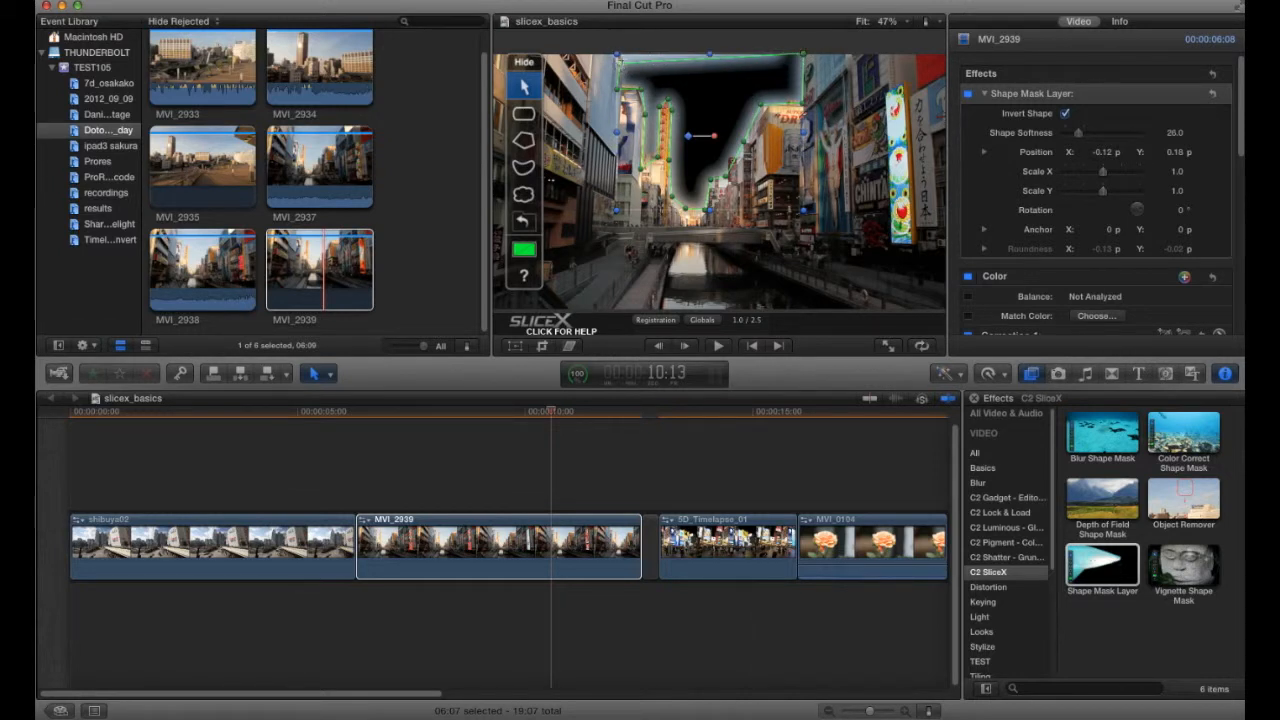
{"action": "left_click_drag", "start_coordinate": [619, 61], "coordinate": [620, 52]}
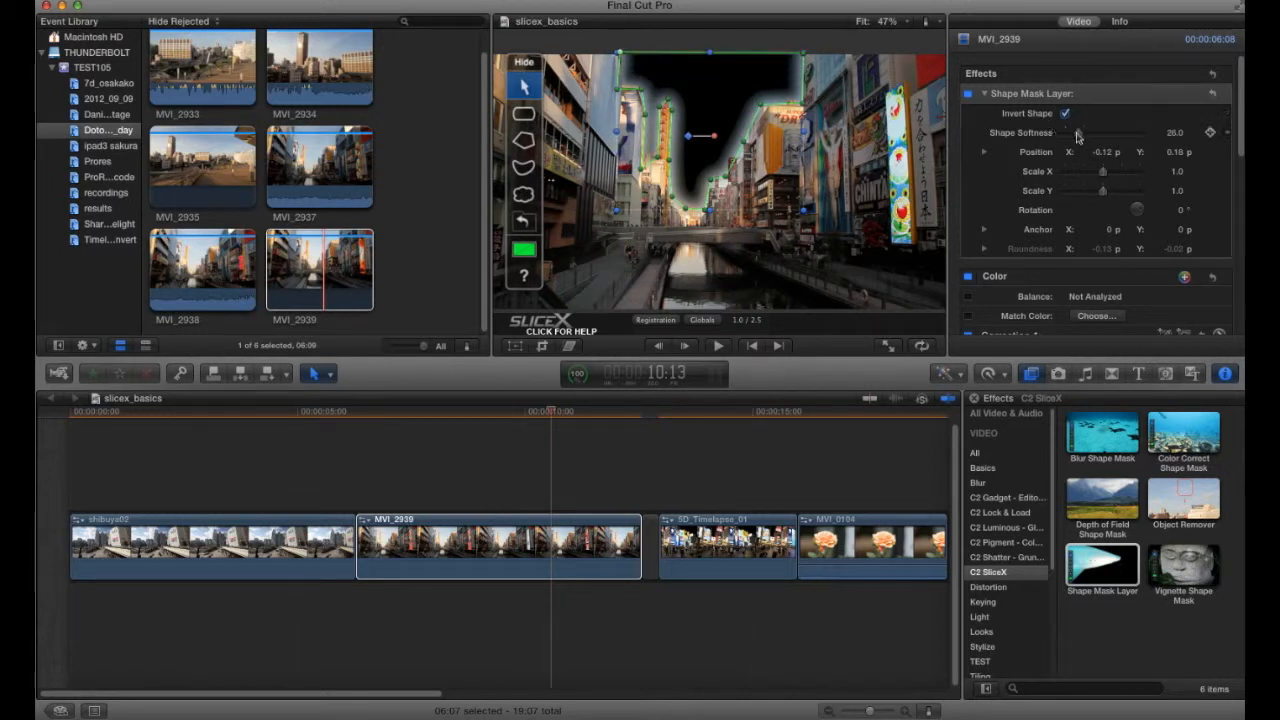
{"action": "left_click_drag", "start_coordinate": [1076, 137], "coordinate": [1069, 137]}
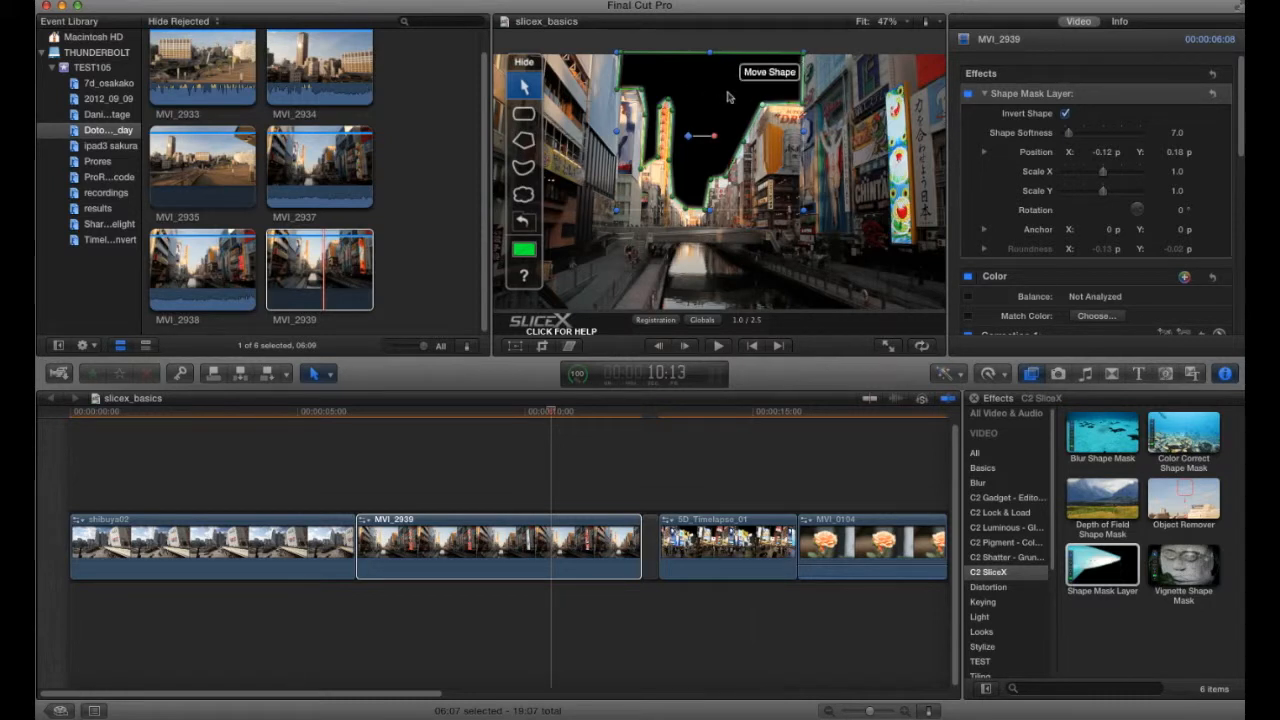
- Move the MVI_2939 clip up onto a layer above the start of shibuya02 in the timeline
{"action": "left_click", "coordinate": [487, 545]}
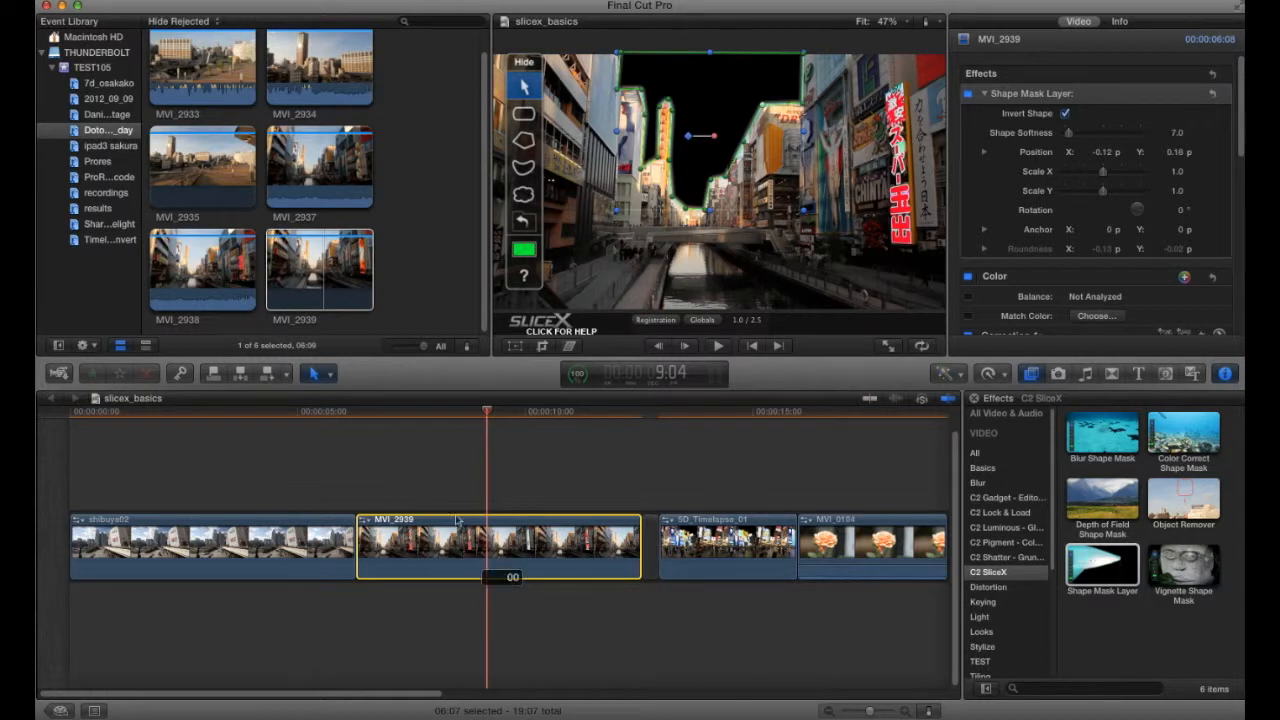
{"action": "left_click_drag", "start_coordinate": [400, 545], "coordinate": [112, 476]}
{"action": "left_click", "coordinate": [176, 415]}
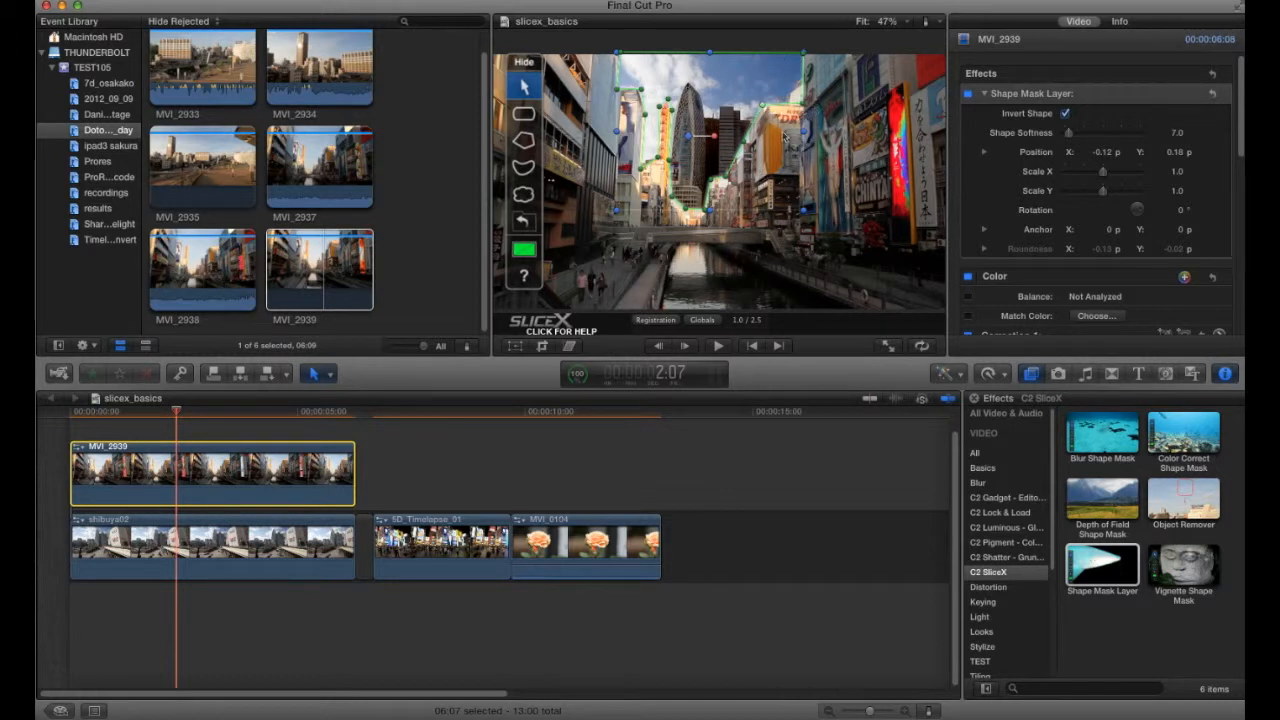
- Toggle Invert Shape off and back on to compare the composite, and hide the mask editor overlay
{"action": "left_click", "coordinate": [1066, 114]}
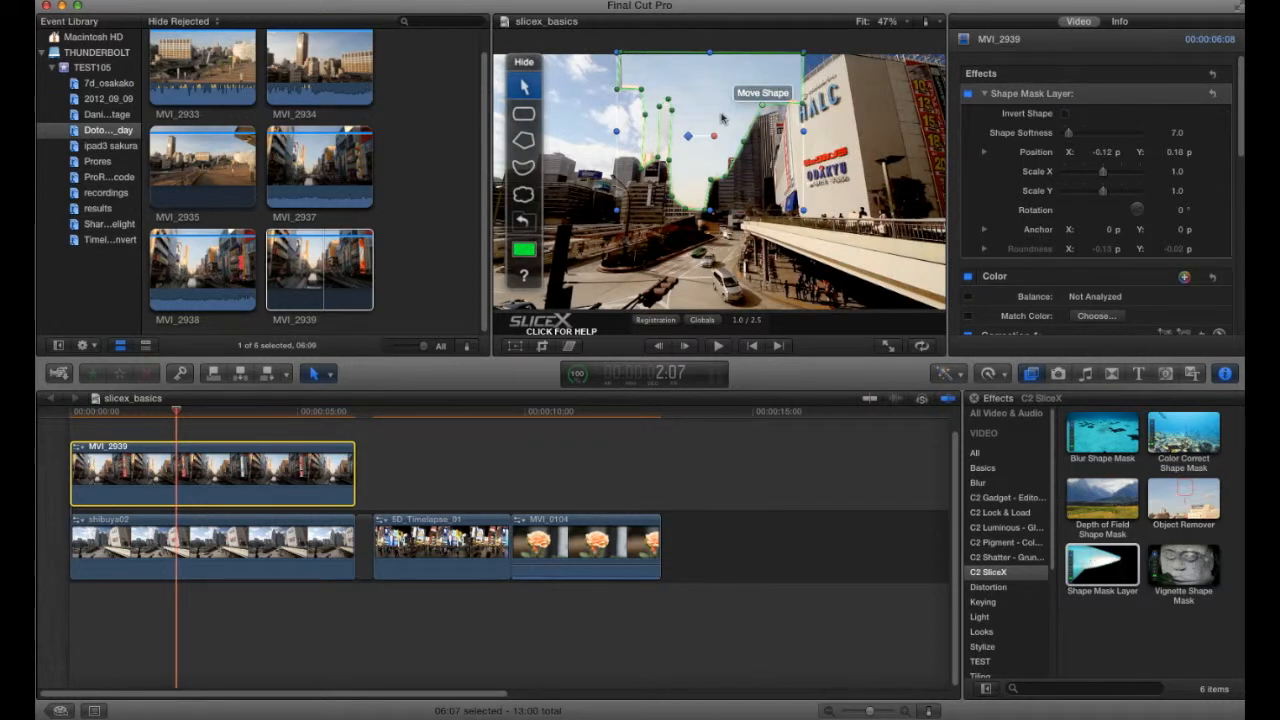
{"action": "left_click", "coordinate": [1065, 114]}
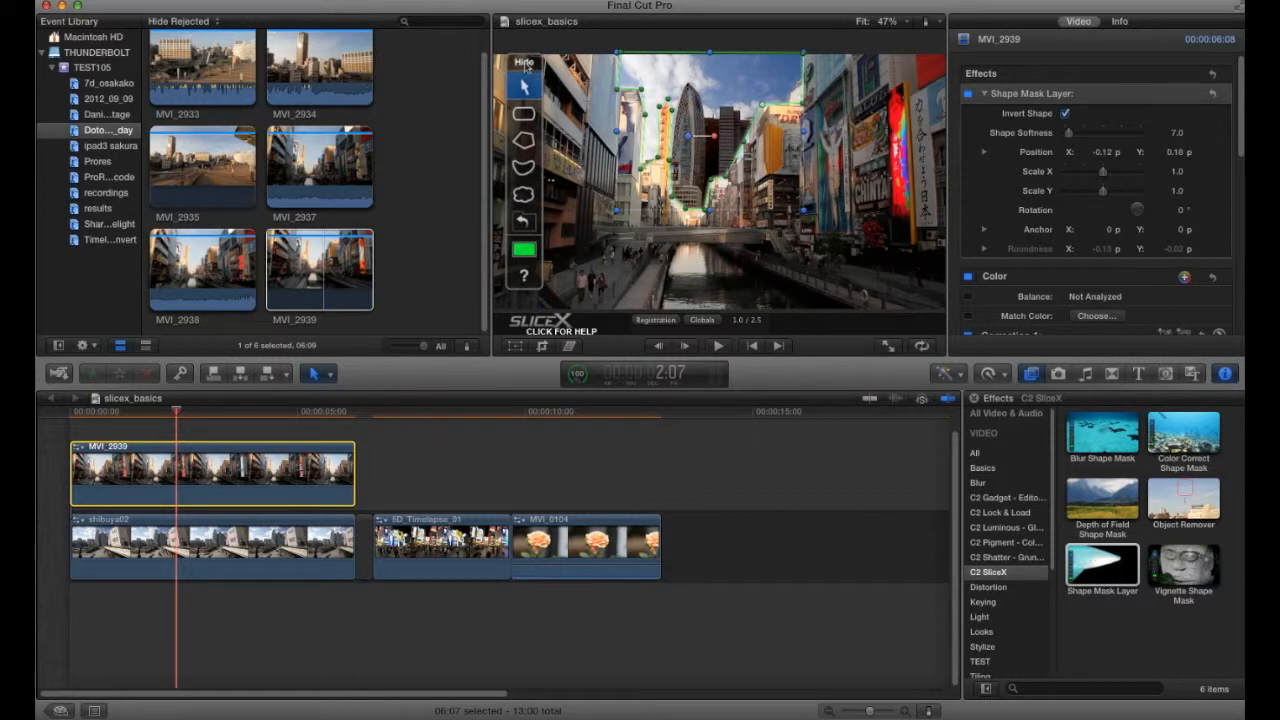
{"action": "left_click", "coordinate": [527, 65]}
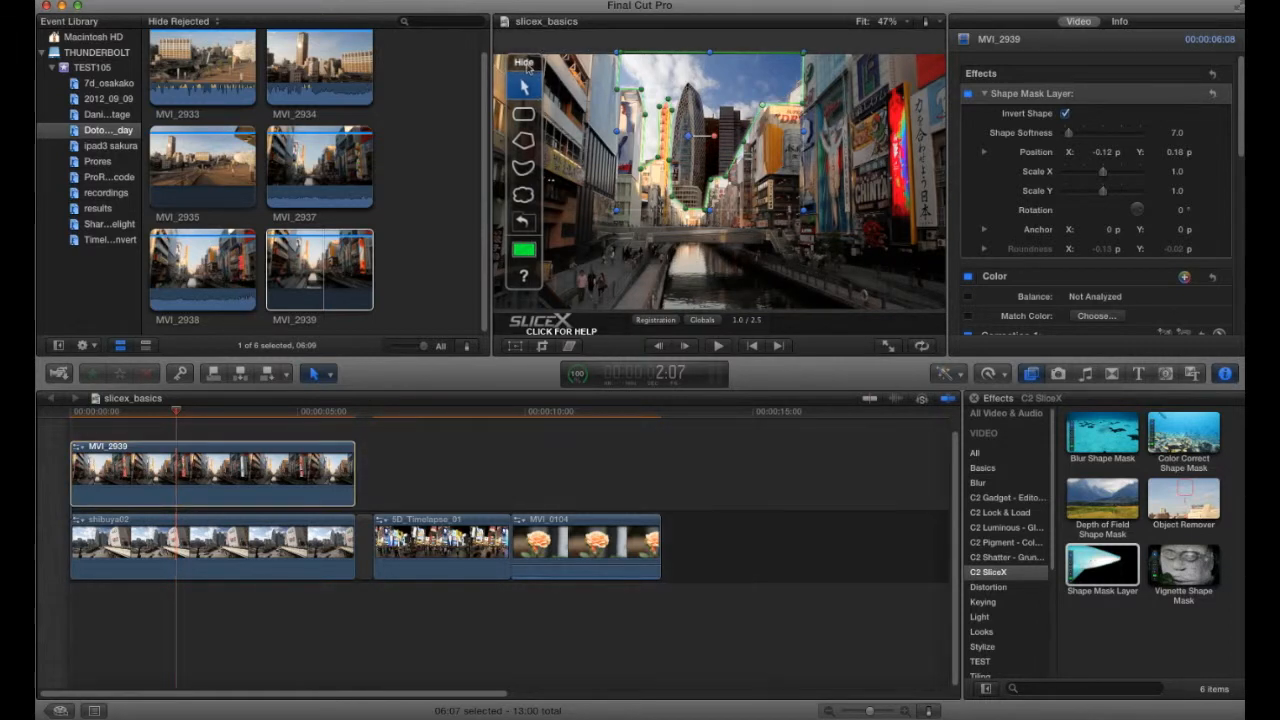
{"action": "left_click", "coordinate": [525, 64]}
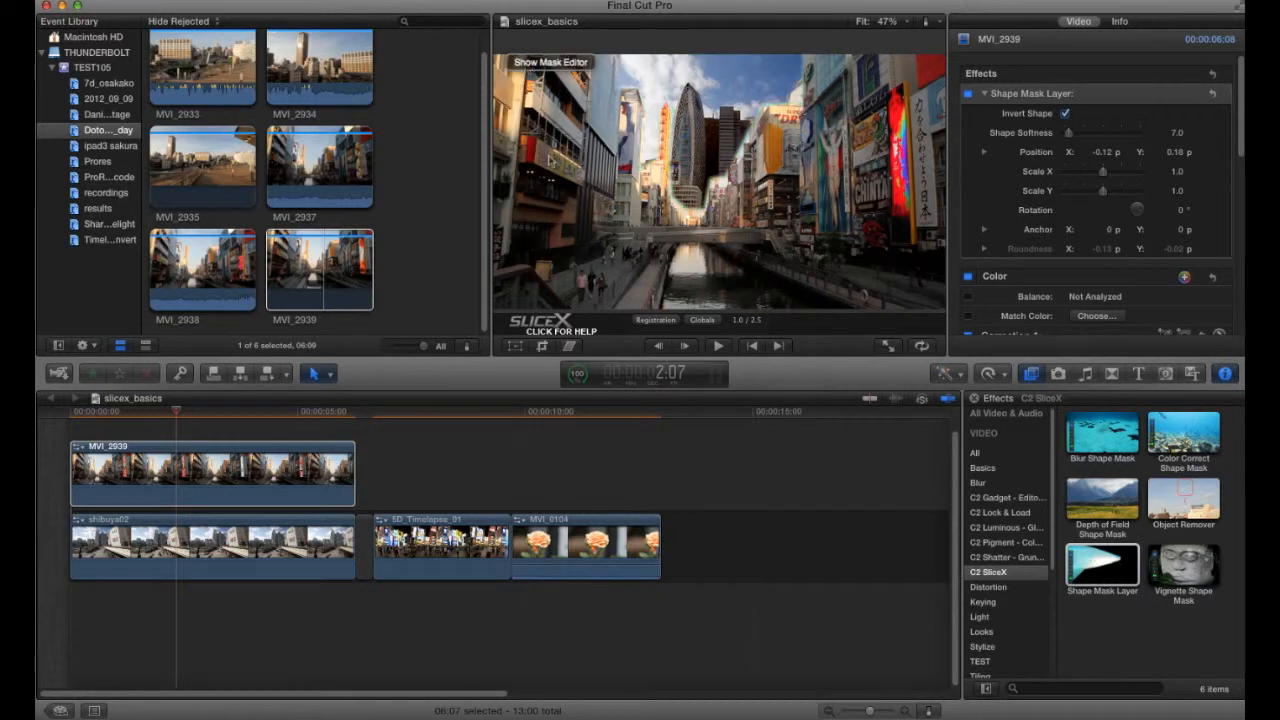
{"action": "left_click", "coordinate": [540, 63]}
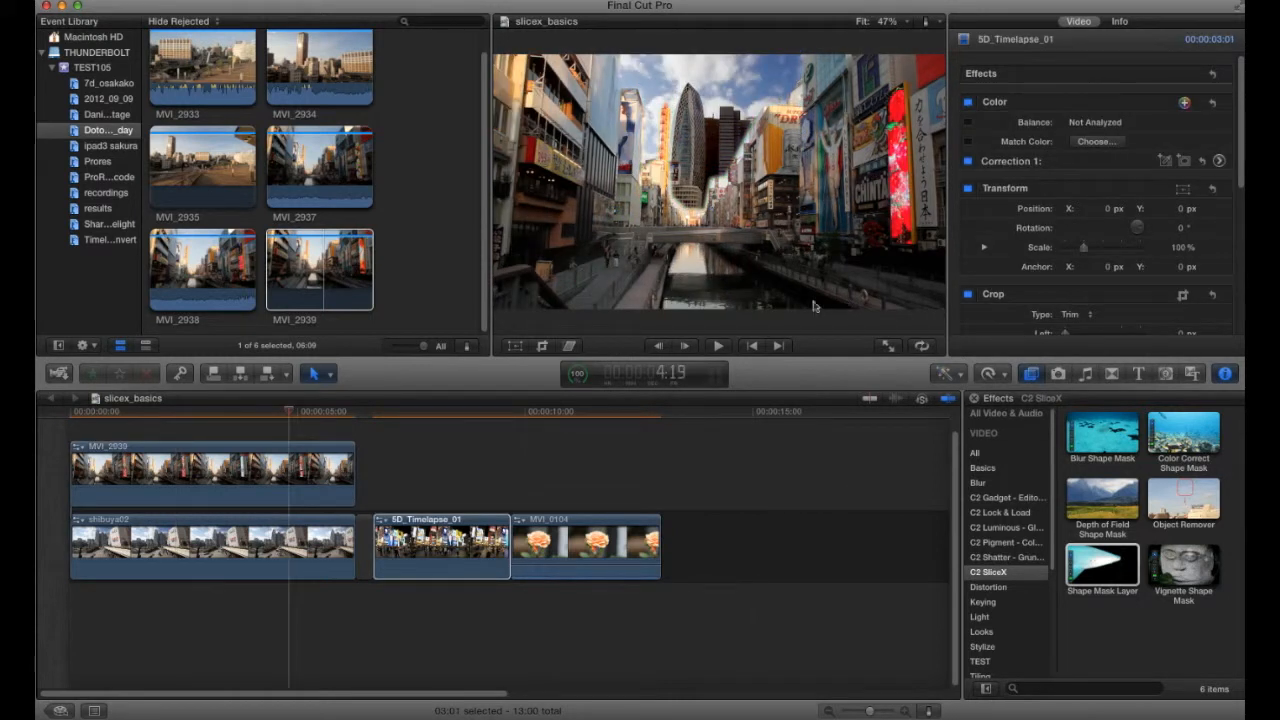
- Apply the Color Correct Shape Mask effect to the 5D_Timelapse_01 clip
{"action": "left_click", "coordinate": [436, 420]}
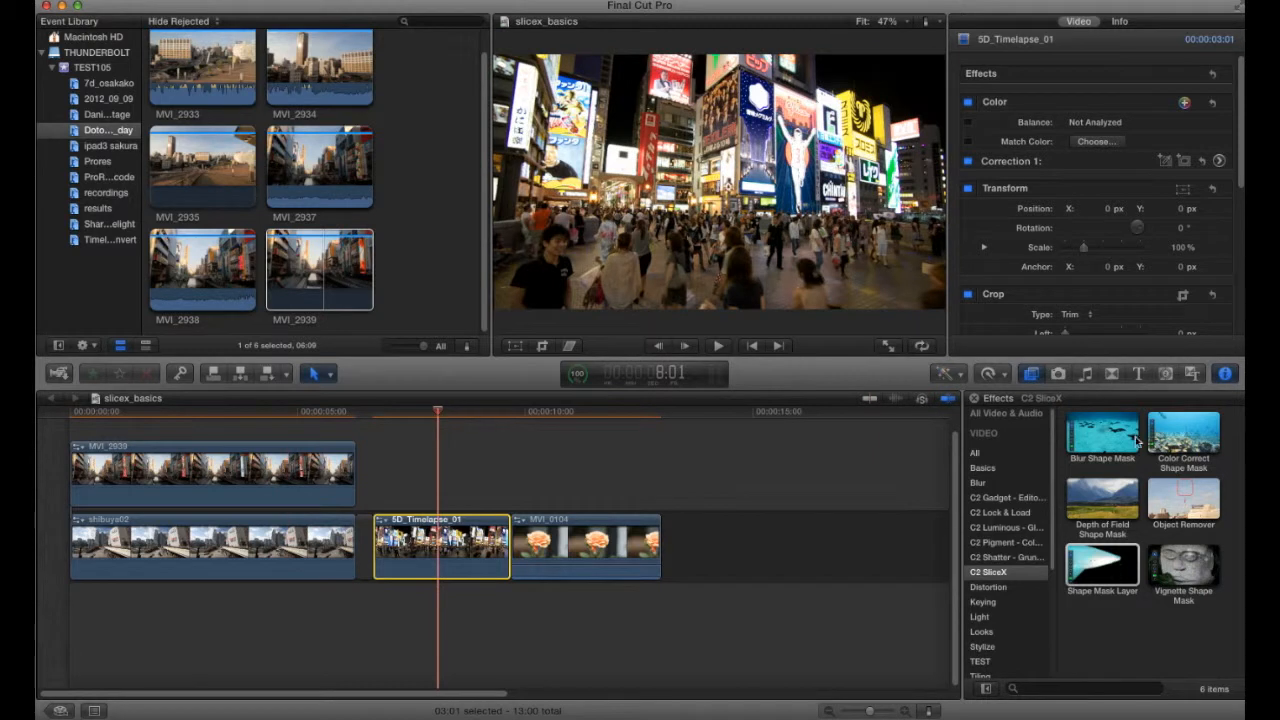
{"action": "left_click", "coordinate": [1185, 437]}
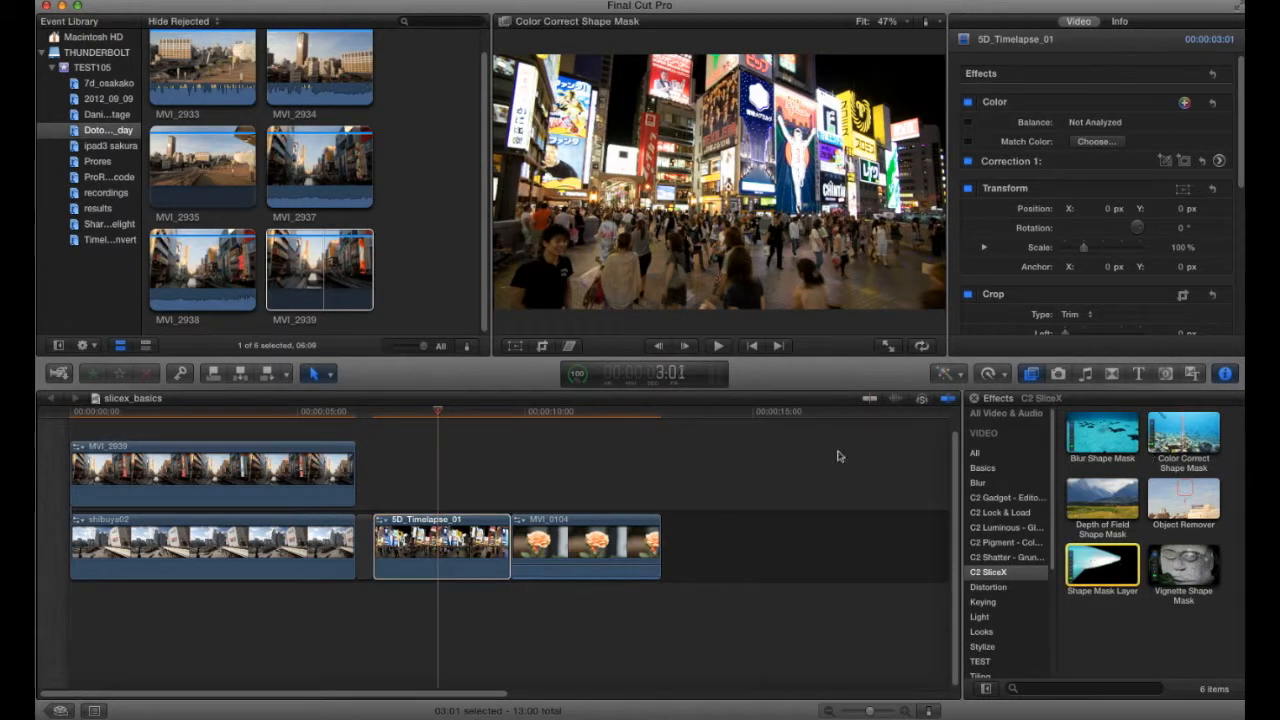
{"action": "left_click_drag", "start_coordinate": [478, 537], "coordinate": [458, 549]}
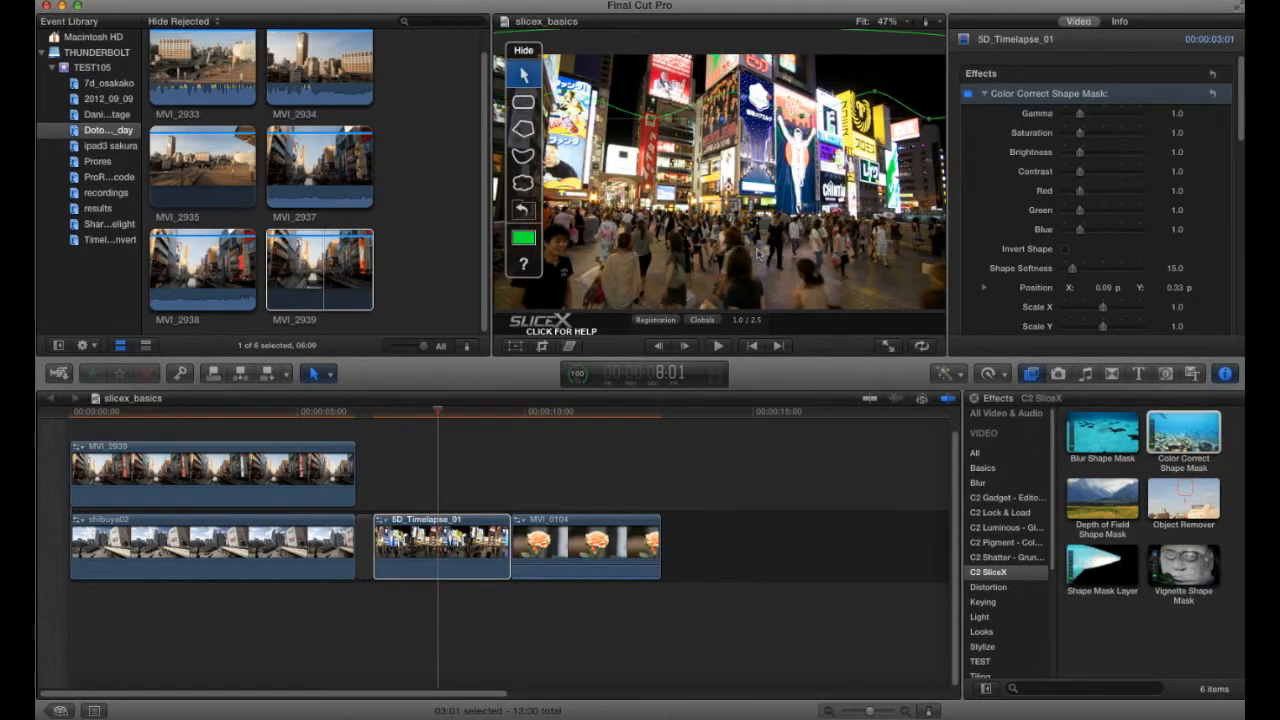
- Draw a curved mask shape around the crowd in the lower half of the frame
{"action": "left_click", "coordinate": [524, 158]}
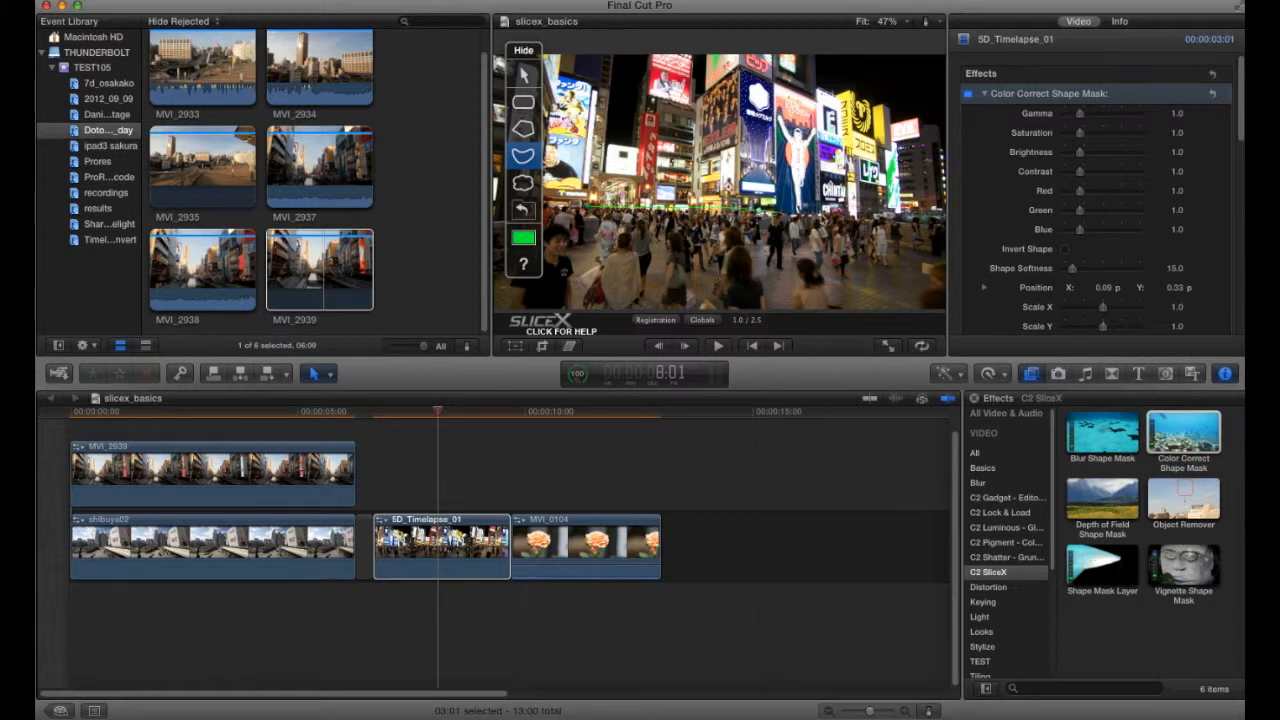
{"action": "left_click", "coordinate": [896, 216]}
{"action": "left_click", "coordinate": [926, 217]}
{"action": "left_click", "coordinate": [938, 235]}
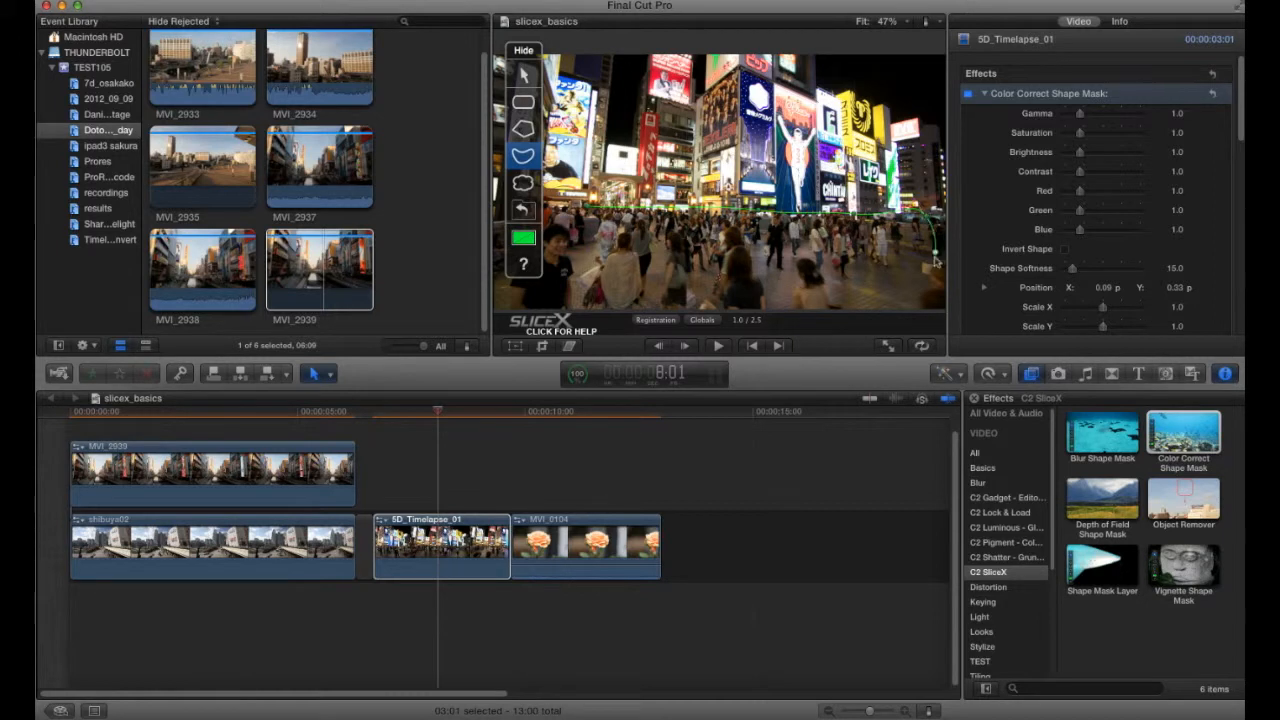
{"action": "left_click", "coordinate": [848, 305]}
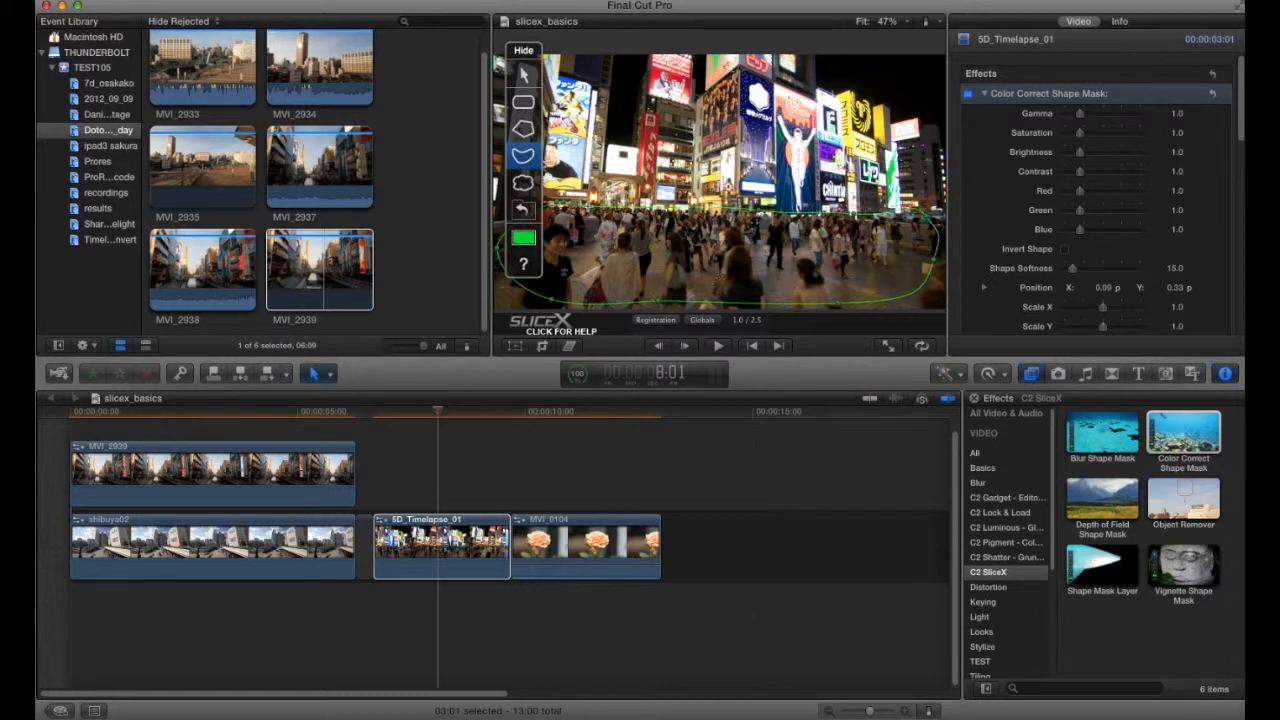
{"action": "left_click", "coordinate": [600, 204]}
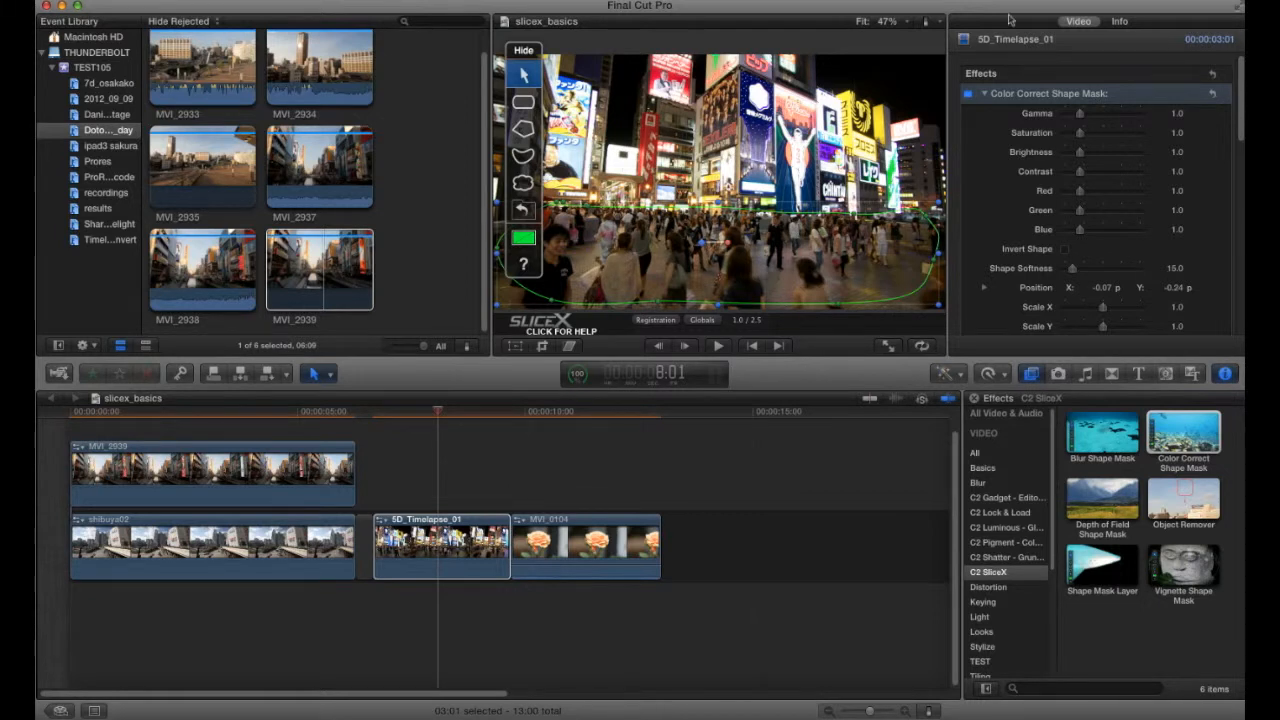
- Apply the Color Correct Shape Mask effect to the MVI_0104 clip
{"action": "left_click", "coordinate": [574, 538]}
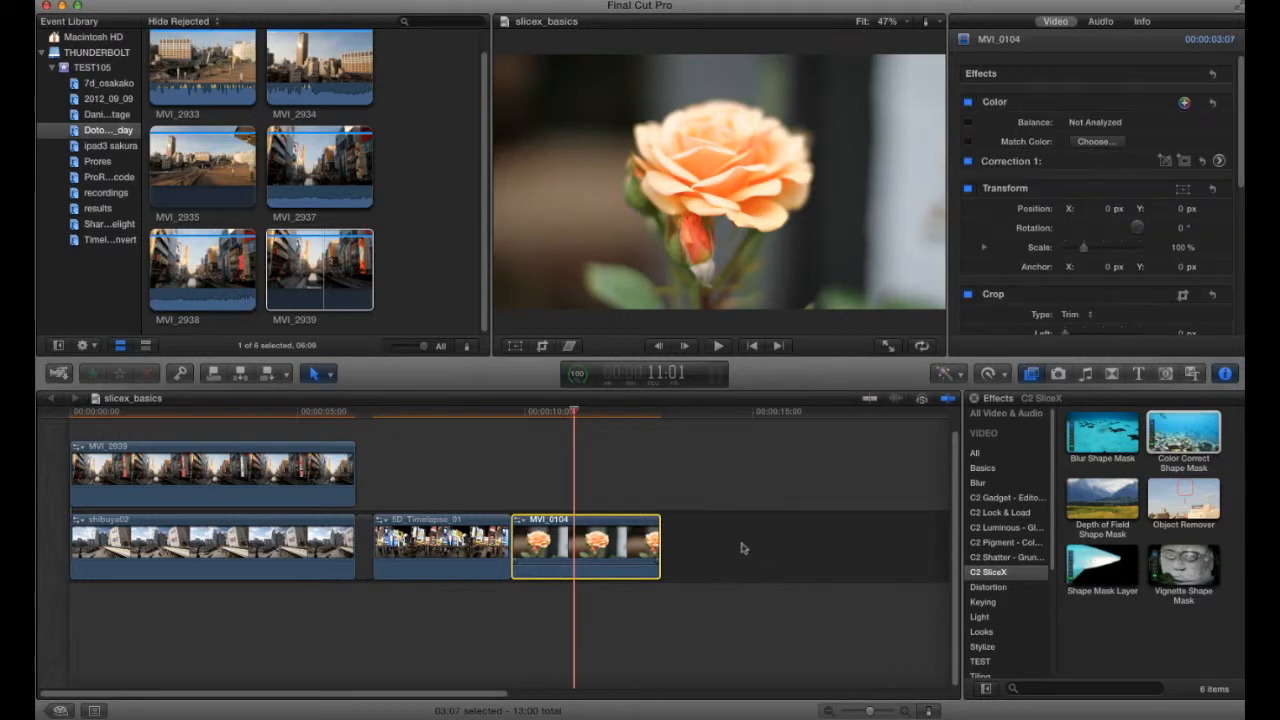
{"action": "left_click_drag", "start_coordinate": [1178, 431], "coordinate": [588, 548]}
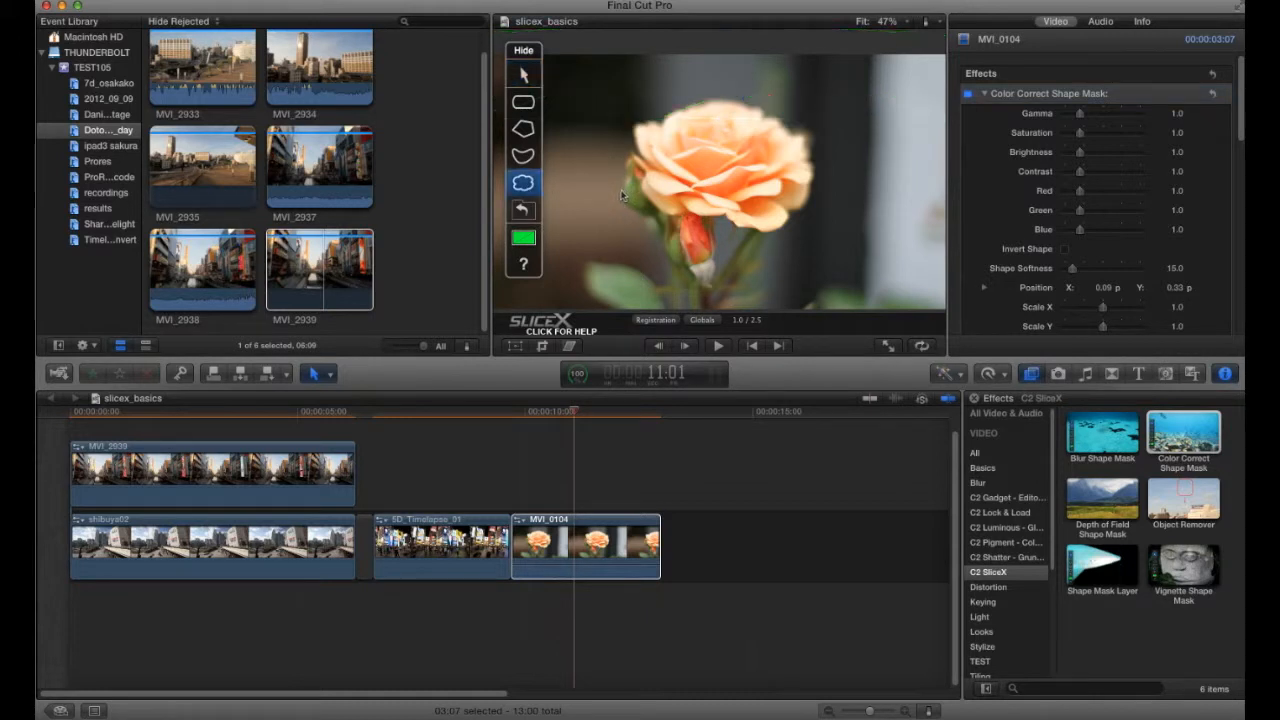
- Draw a freeform mask shape around the rose and delete one point from its upper outline
{"action": "mouse_move", "coordinate": [623, 193]}
{"action": "left_mouse_down"}
{"action": "mouse_move", "coordinate": [641, 212]}
{"action": "mouse_move", "coordinate": [778, 232]}
{"action": "mouse_move", "coordinate": [816, 182]}
{"action": "mouse_move", "coordinate": [806, 133]}
{"action": "mouse_move", "coordinate": [781, 126]}
{"action": "left_mouse_up"}
{"action": "mouse_move", "coordinate": [717, 98]}
{"action": "left_mouse_down"}
{"action": "mouse_move", "coordinate": [635, 124]}
{"action": "mouse_move", "coordinate": [623, 168]}
{"action": "left_mouse_up"}
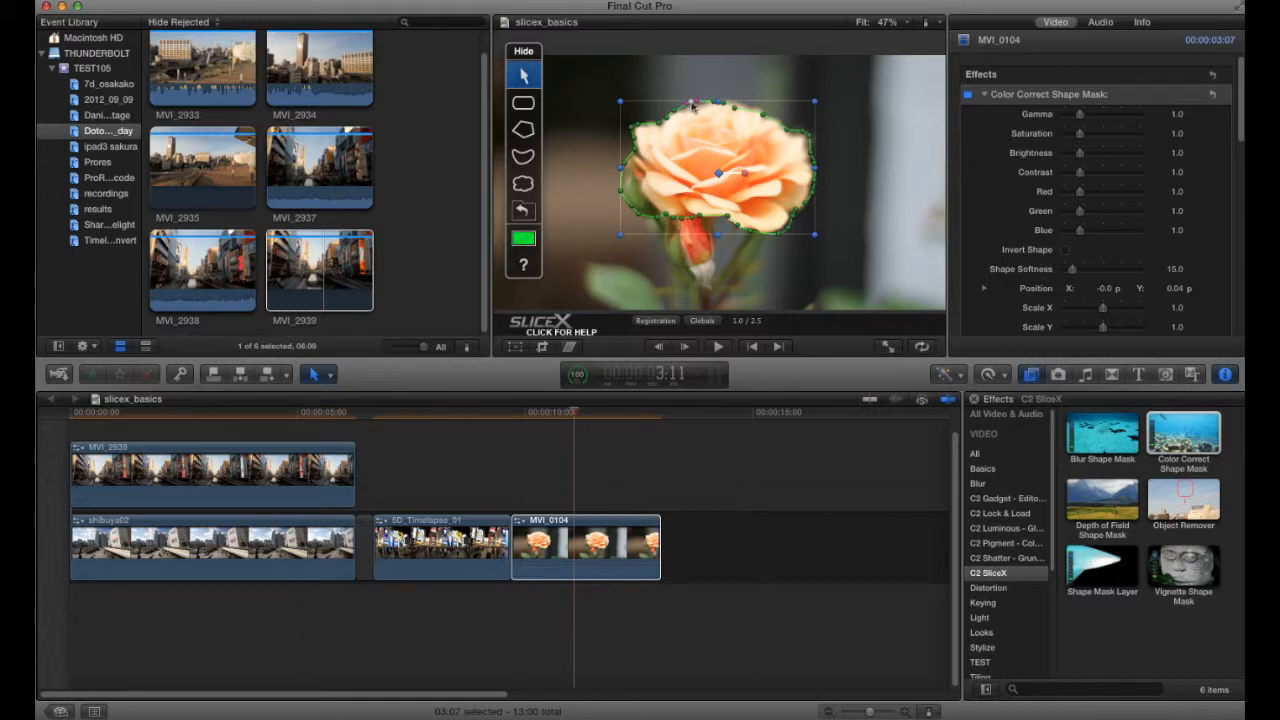
{"action": "right_click", "coordinate": [692, 104]}
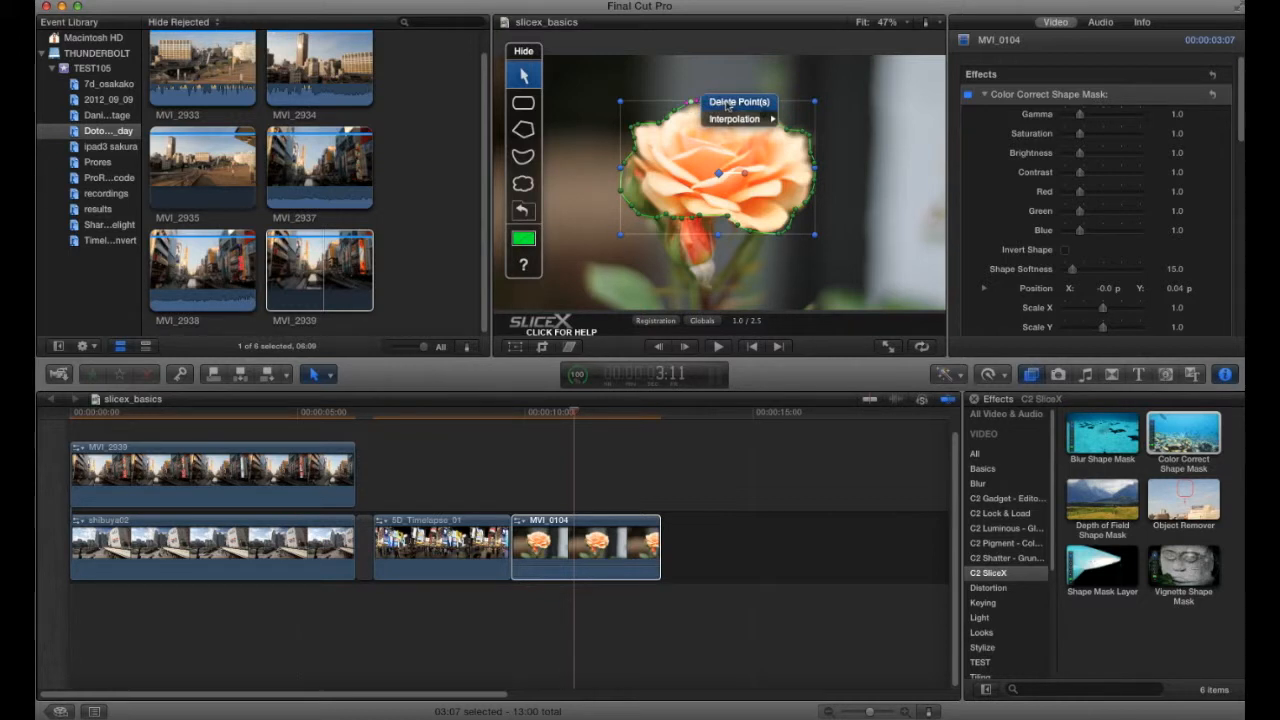
{"action": "left_click", "coordinate": [727, 104]}
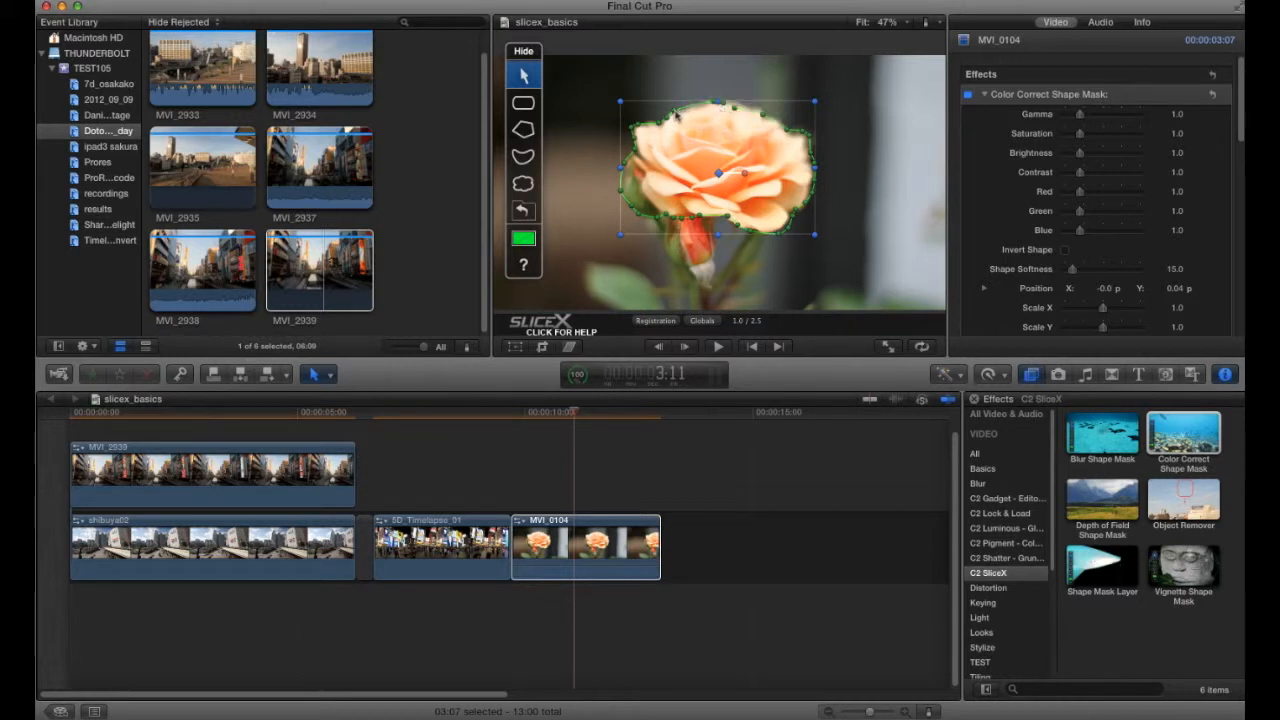
{"action": "left_click", "coordinate": [677, 113]}
- Nudge the whole rose mask shape slightly up and to the left
{"action": "left_click_drag", "start_coordinate": [1243, 121], "coordinate": [1243, 157]}
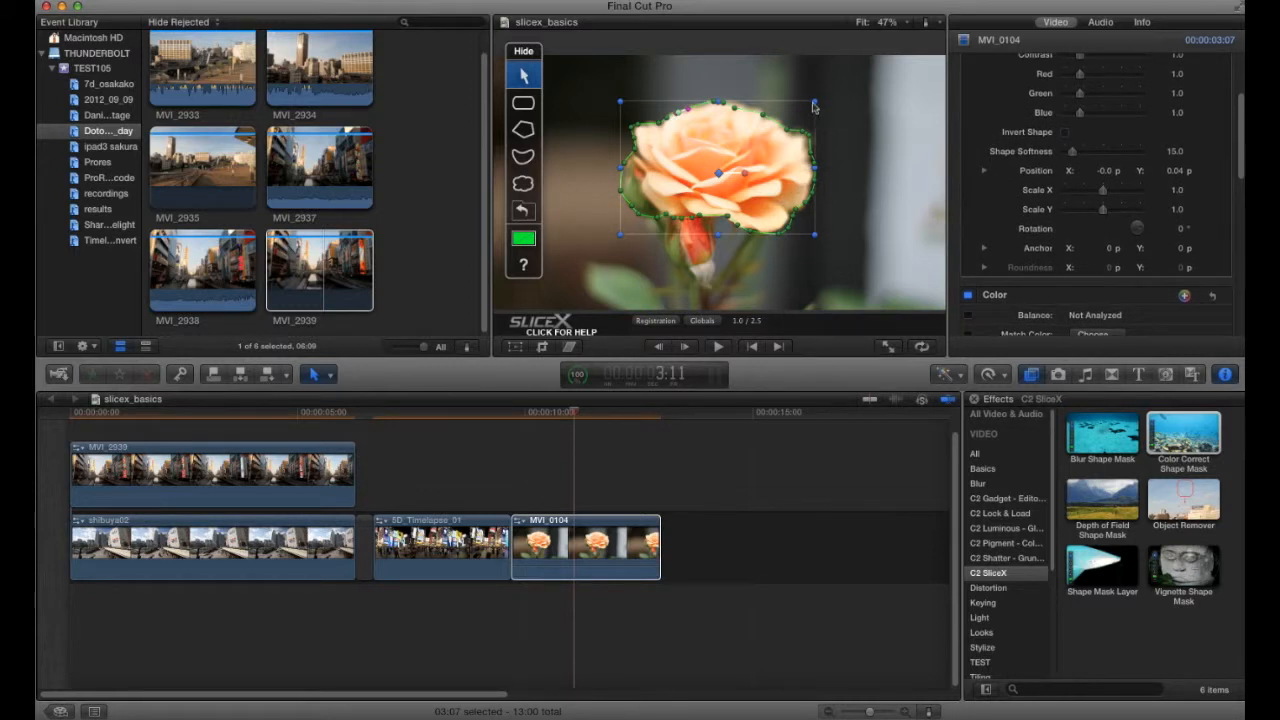
{"action": "mouse_move", "coordinate": [815, 103]}
{"action": "left_mouse_down"}
{"action": "mouse_move", "coordinate": [828, 100]}
{"action": "mouse_move", "coordinate": [822, 88]}
{"action": "mouse_move", "coordinate": [791, 93]}
{"action": "mouse_move", "coordinate": [828, 100]}
{"action": "mouse_move", "coordinate": [815, 103]}
{"action": "left_mouse_up"}
{"action": "mouse_move", "coordinate": [743, 174]}
{"action": "left_mouse_down"}
{"action": "mouse_move", "coordinate": [723, 150]}
{"action": "mouse_move", "coordinate": [743, 188]}
{"action": "mouse_move", "coordinate": [726, 154]}
{"action": "mouse_move", "coordinate": [712, 168]}
{"action": "mouse_move", "coordinate": [724, 168]}
{"action": "left_mouse_up"}
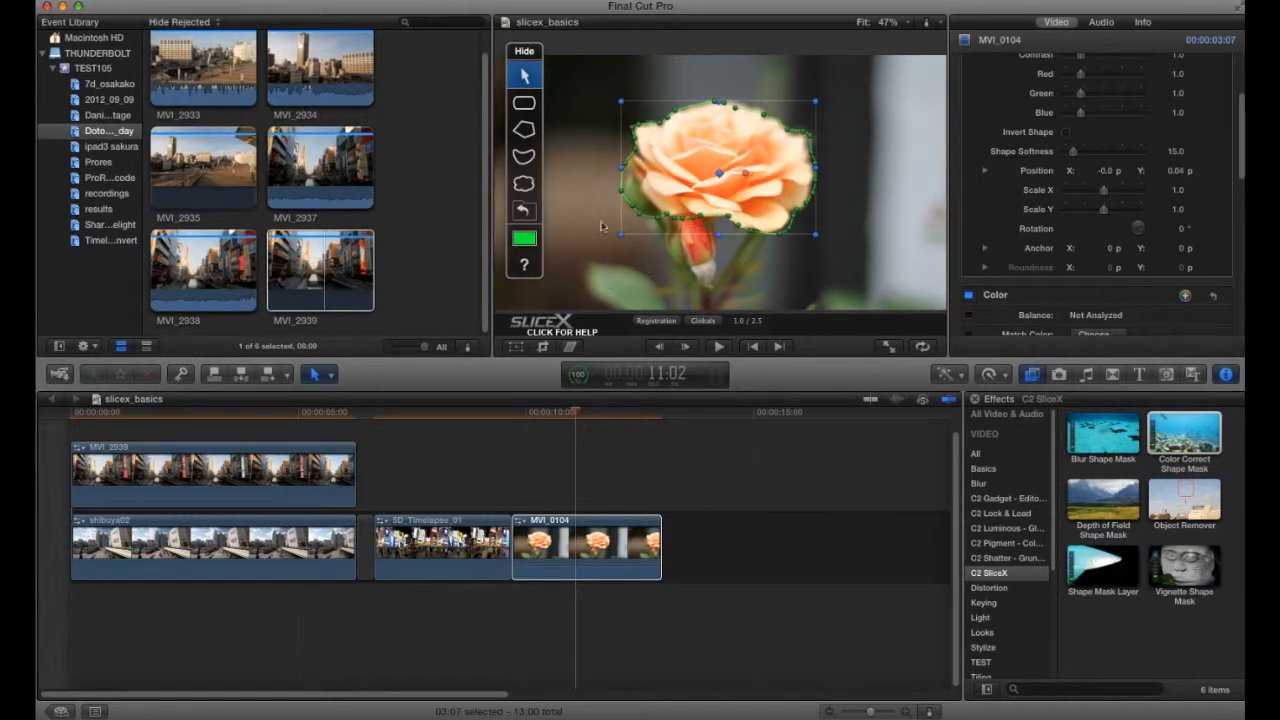
- Open the mask editor help document, scroll through the quick start guide, and close it
{"action": "left_click", "coordinate": [525, 268]}
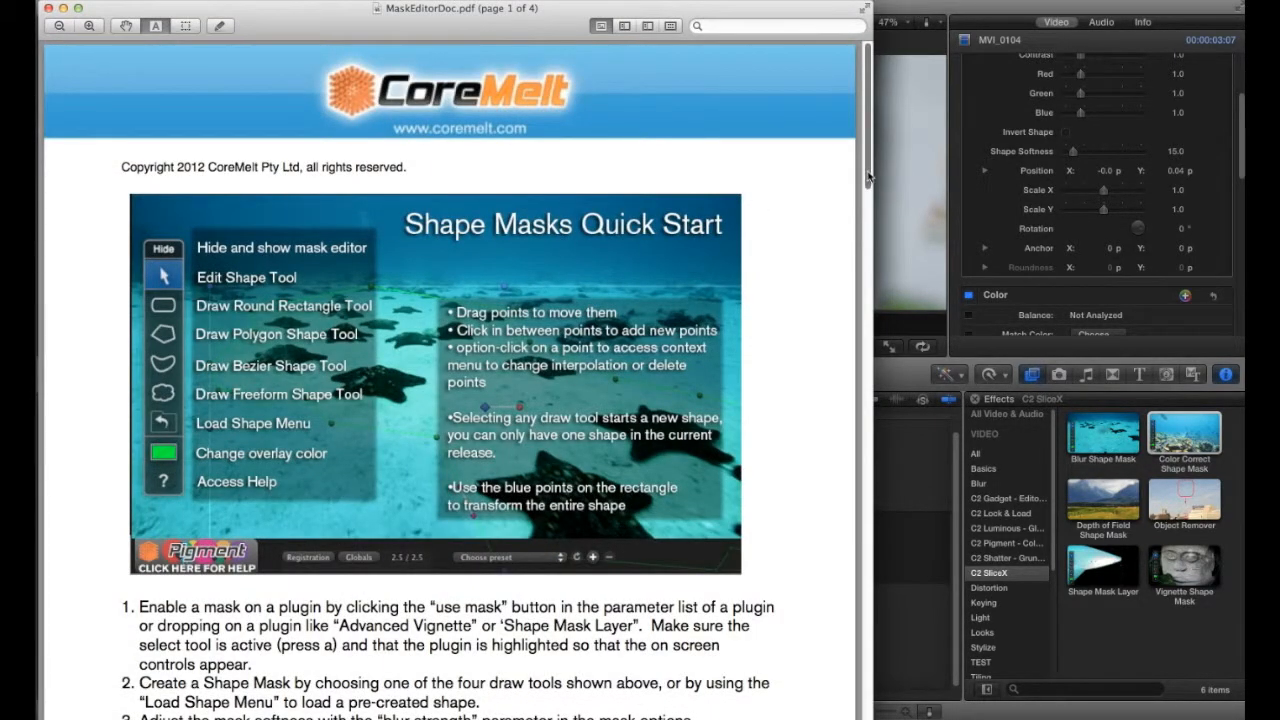
{"action": "left_click_drag", "start_coordinate": [868, 177], "coordinate": [862, 279]}
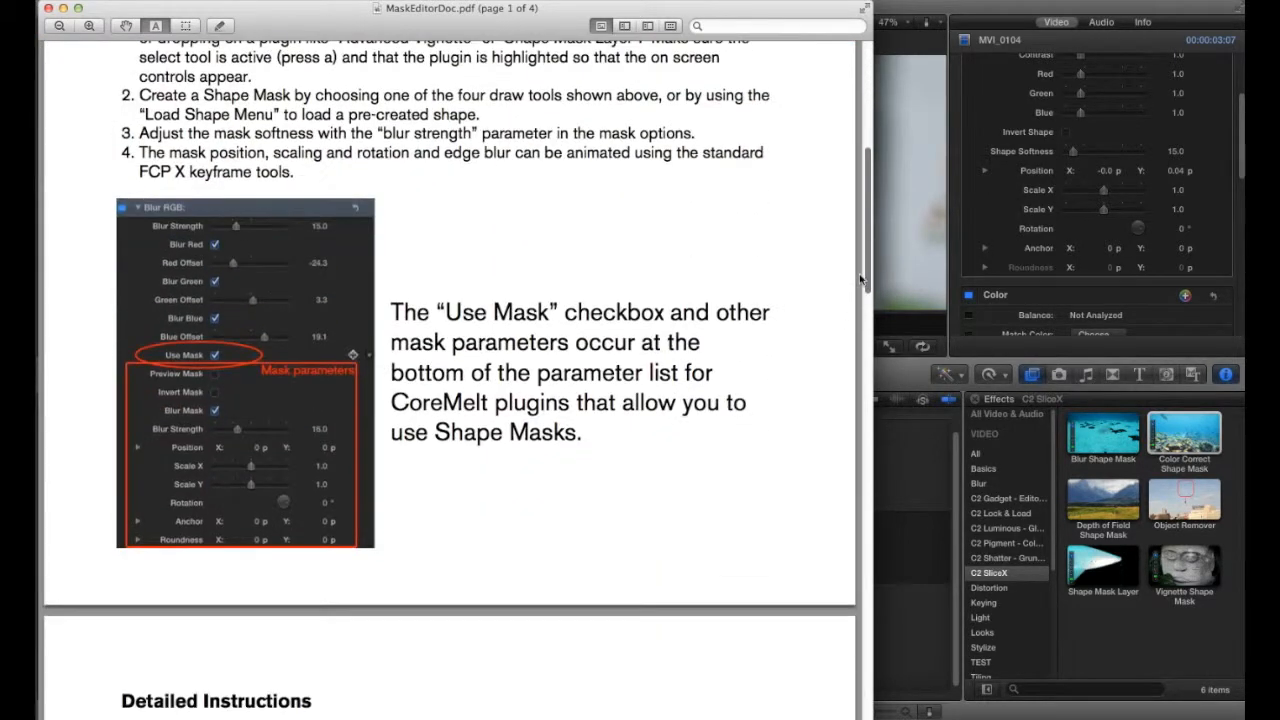
{"action": "scroll", "coordinate": [779, 252], "scroll_direction": "up", "scroll_amount": 10}
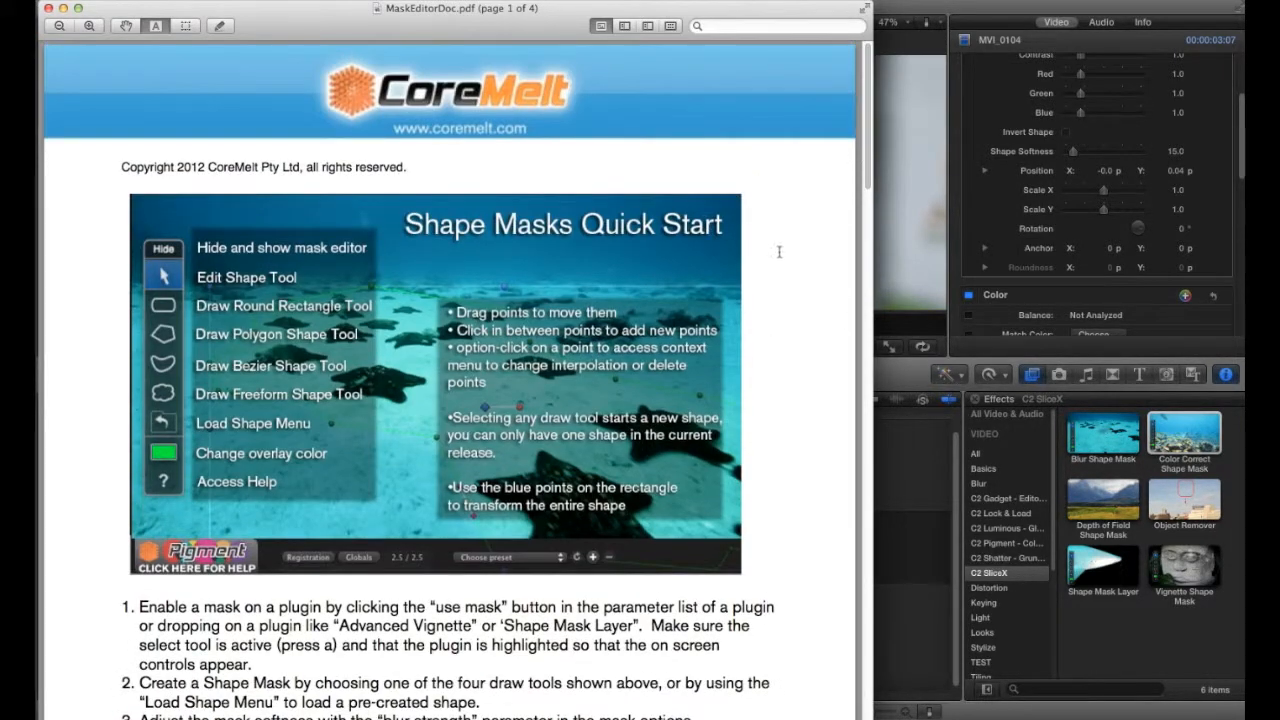
{"action": "left_click", "coordinate": [48, 8]}
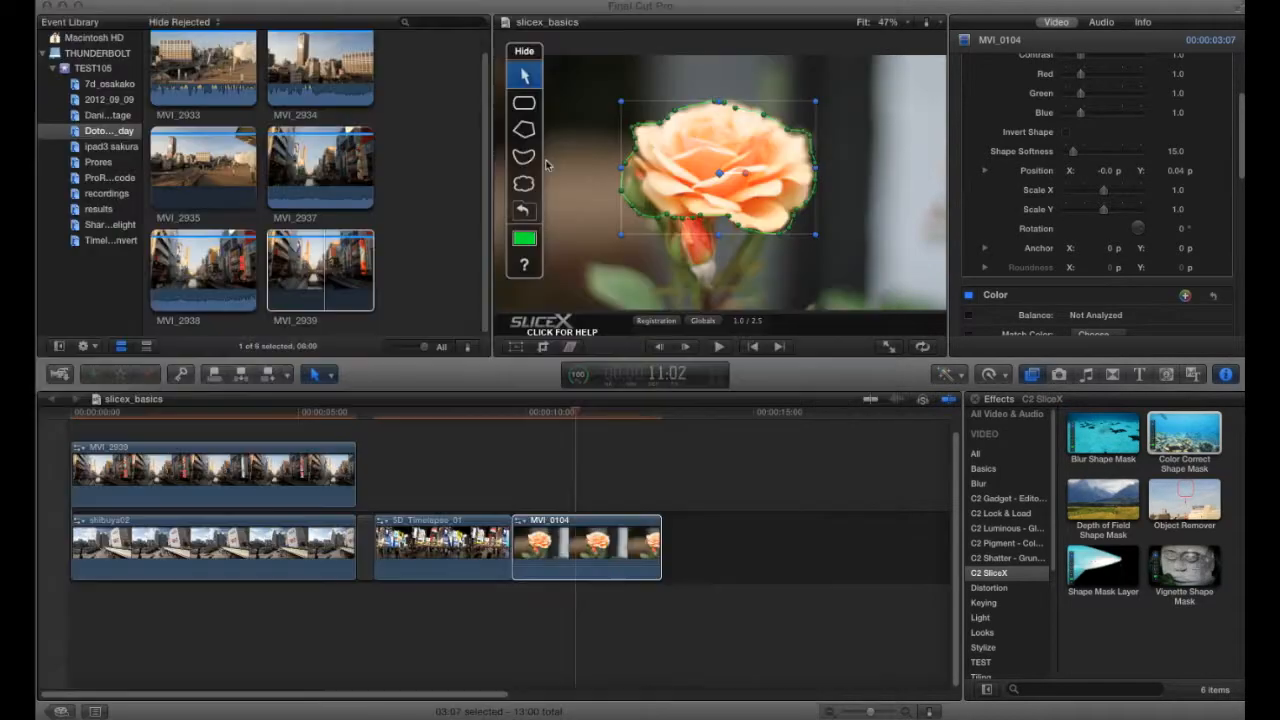